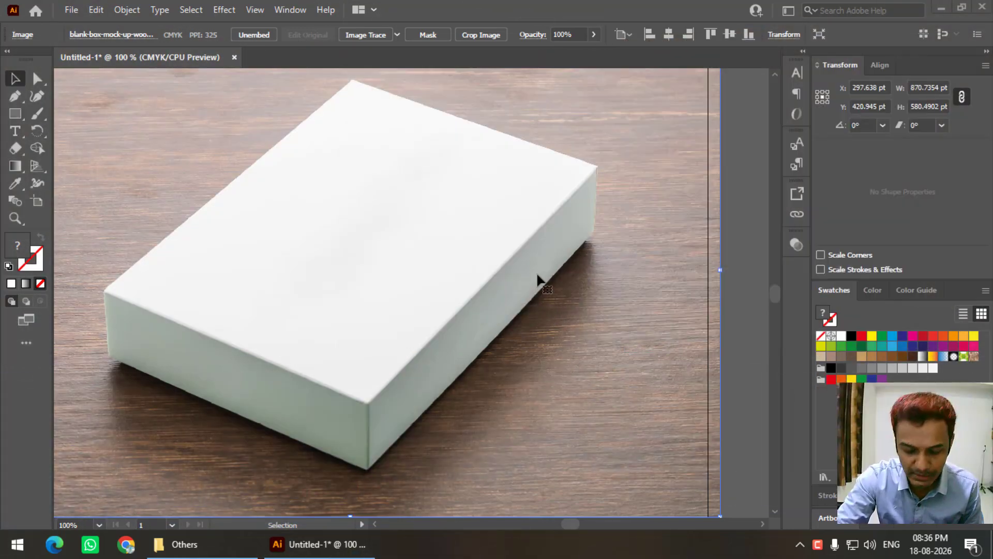
pyautogui.hotkey('ctrl', '-')
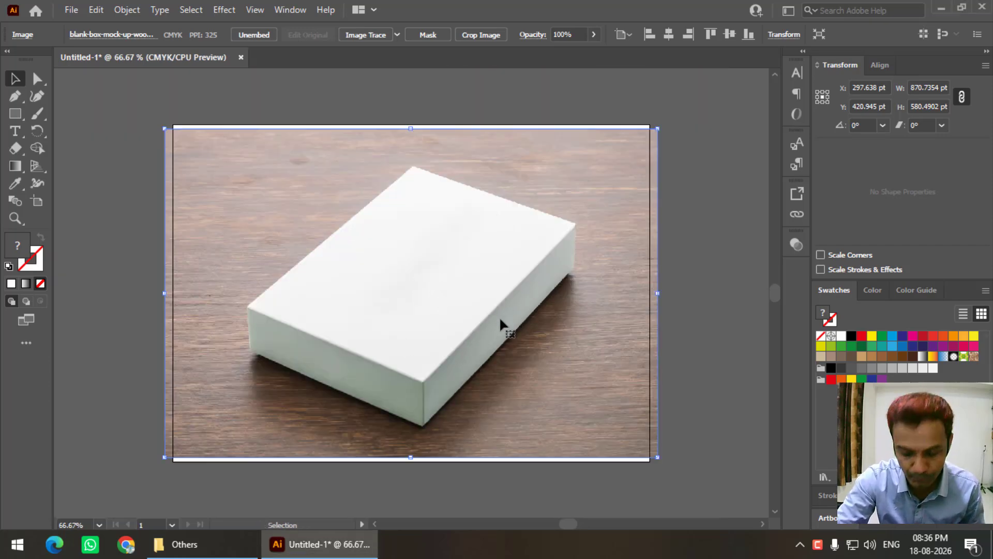
pyautogui.hotkey('ctrl', '+')
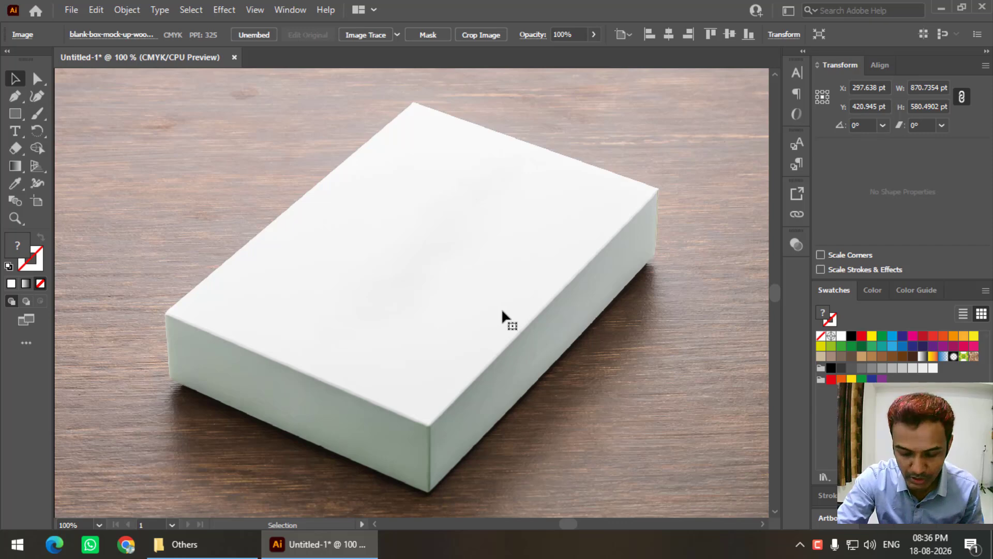
pyautogui.hotkey('ctrl', '-')
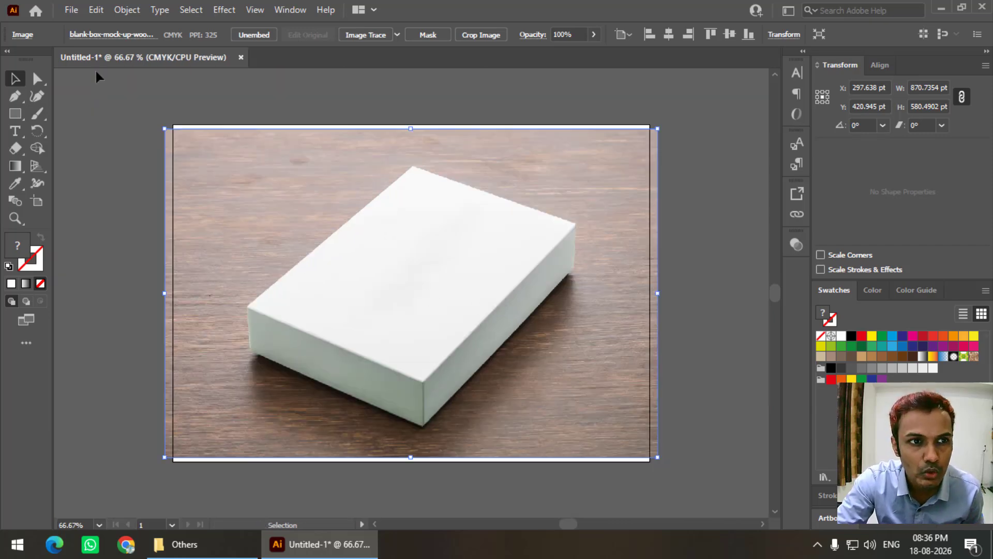
# Place the image "ChatGPT Image Aug 17, 2026, 09_53_18 PM" at about 783 × 588 pt and position it above the box photo
pyautogui.click(71, 11)
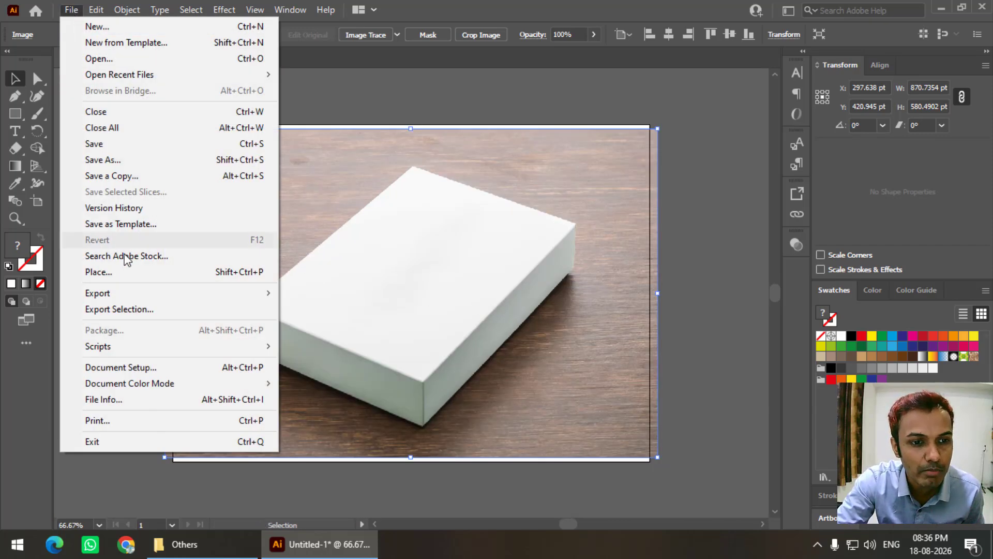
pyautogui.click(119, 272)
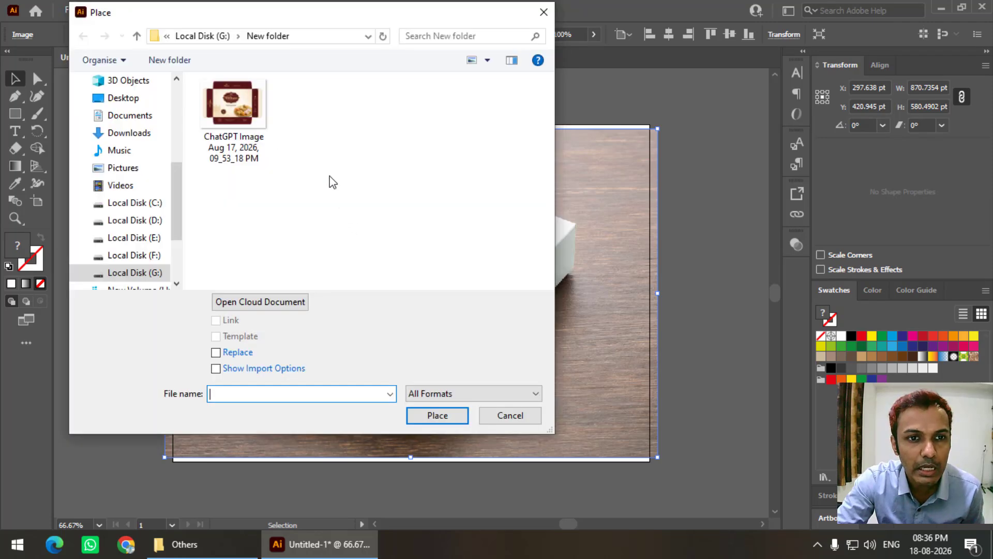
pyautogui.click(261, 129)
pyautogui.doubleClick(261, 129)
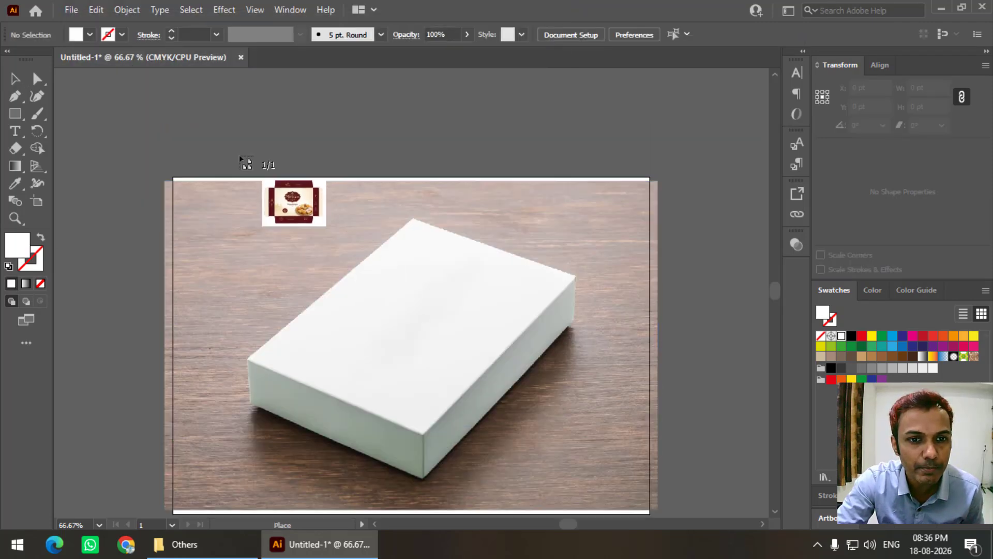
pyautogui.moveTo(210, 108); pyautogui.dragTo(719, 443)
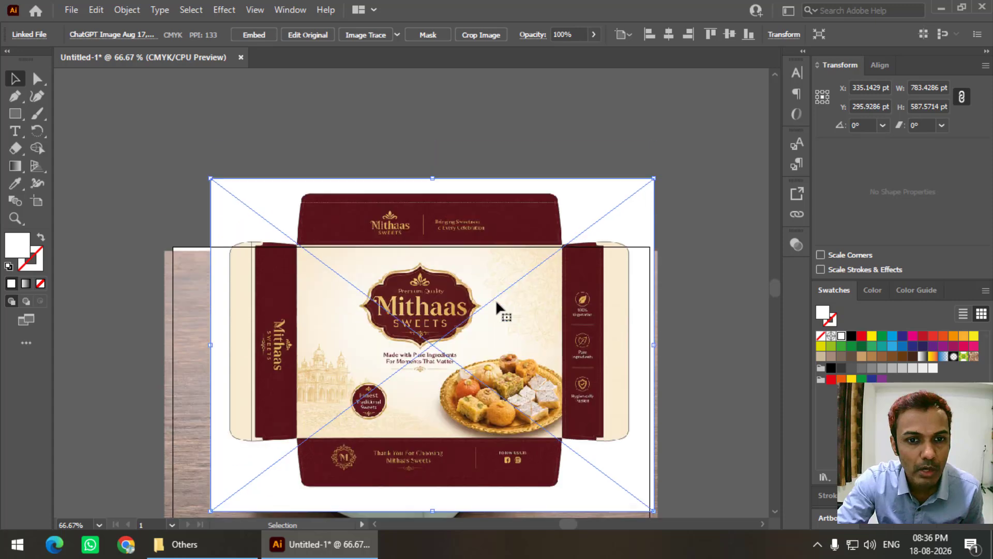
pyautogui.scroll(5, 495, 300)
pyautogui.moveTo(472, 271); pyautogui.dragTo(443, 230)
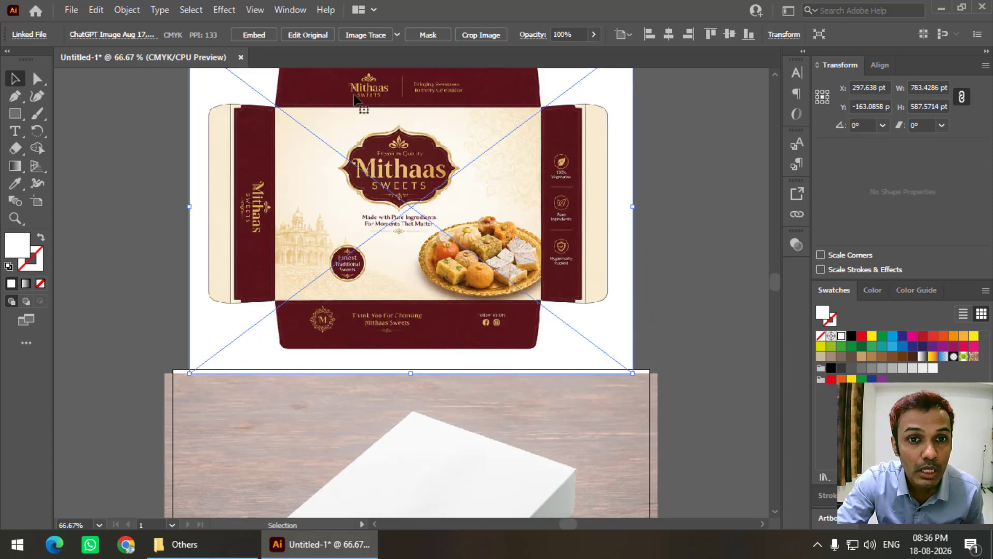
pyautogui.scroll(2, 398, 210)
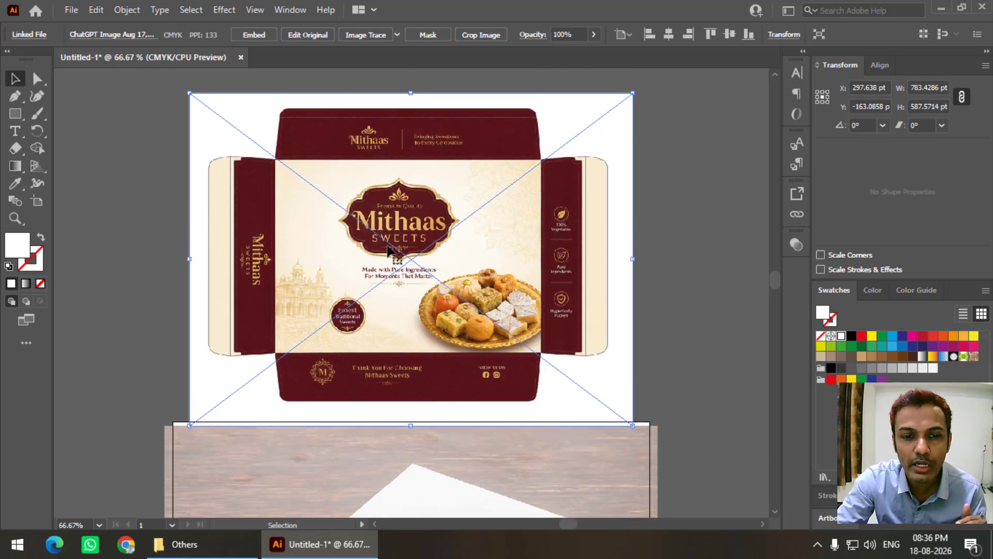
pyautogui.scroll(-5, 414, 221)
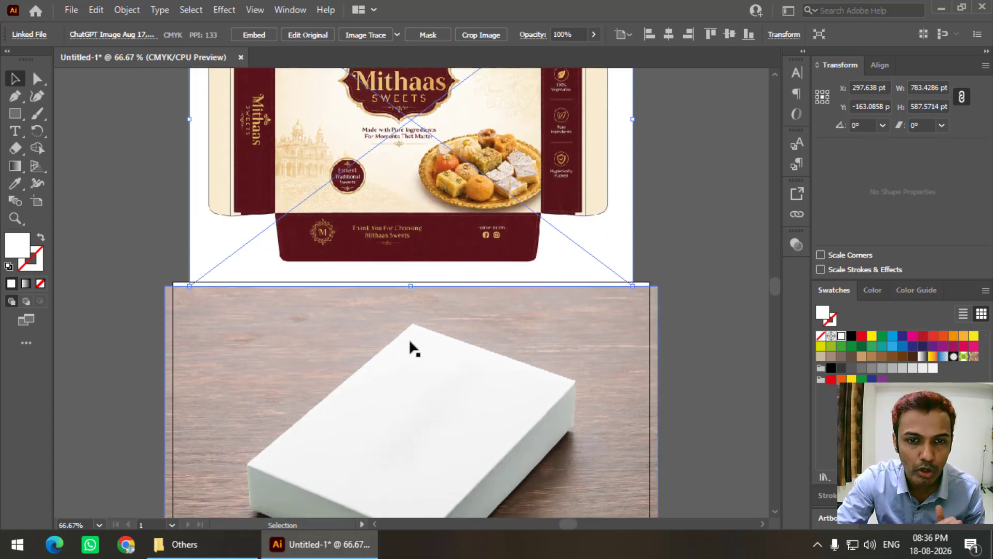
pyautogui.scroll(2, 380, 141)
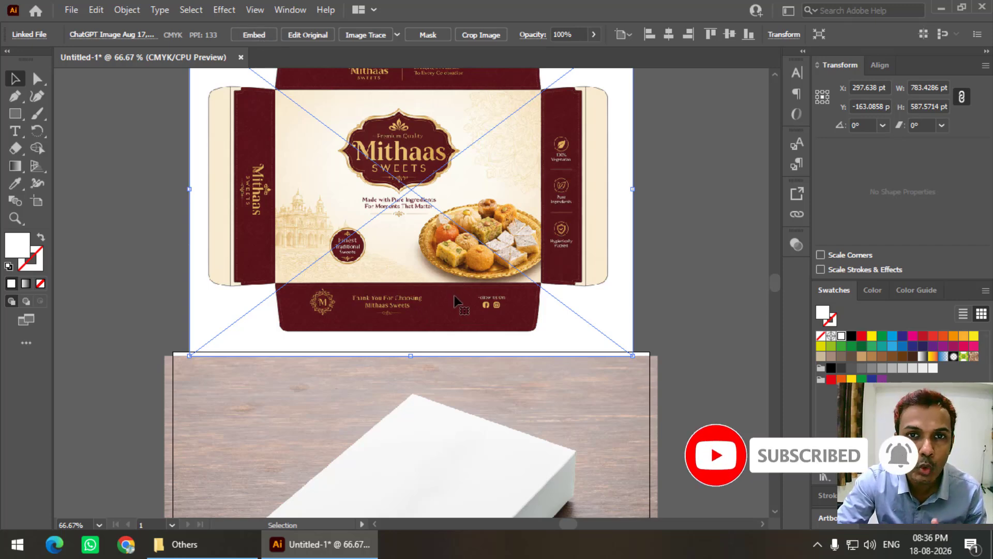
# Embed the placed packaging artwork and shift it to the left, clear above the box photo
pyautogui.click(253, 34)
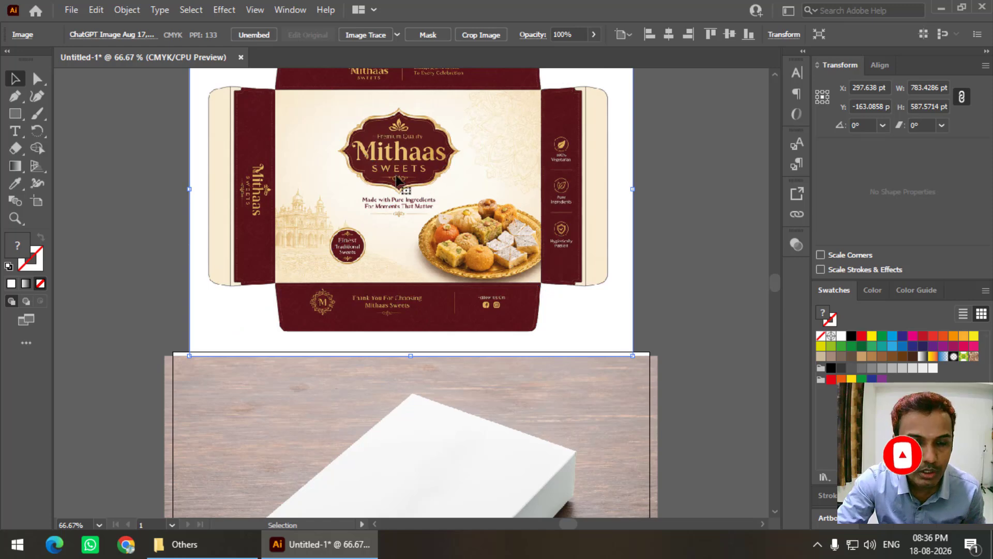
pyautogui.scroll(-3, 396, 177)
pyautogui.scroll(6, 426, 197)
pyautogui.moveTo(455, 226); pyautogui.dragTo(375, 223)
pyautogui.scroll(-1, 374, 226)
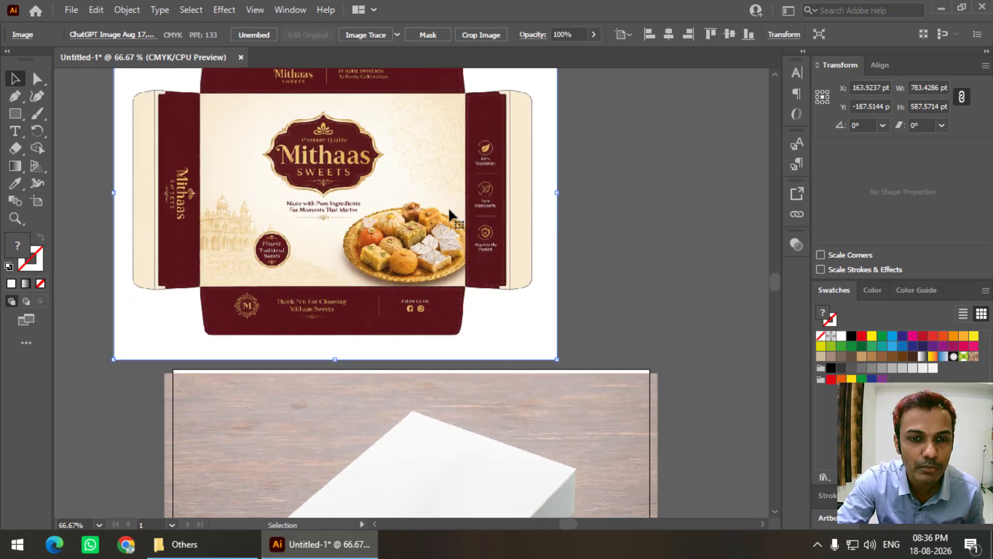
pyautogui.scroll(-2, 450, 213)
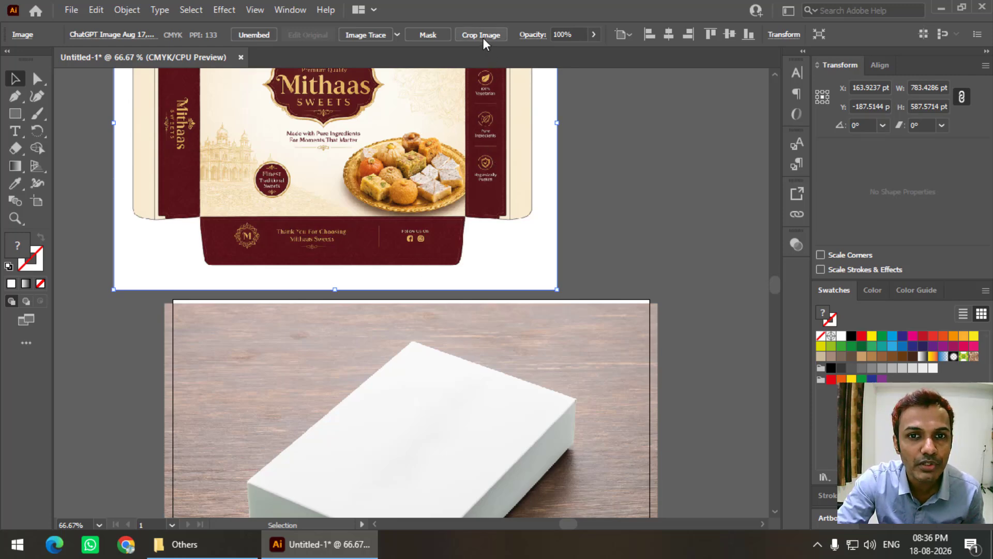
# Crop the packaging artwork to its cream front panel, about 472 × 343 pt
pyautogui.press('Return')
pyautogui.scroll(2, 393, 227)
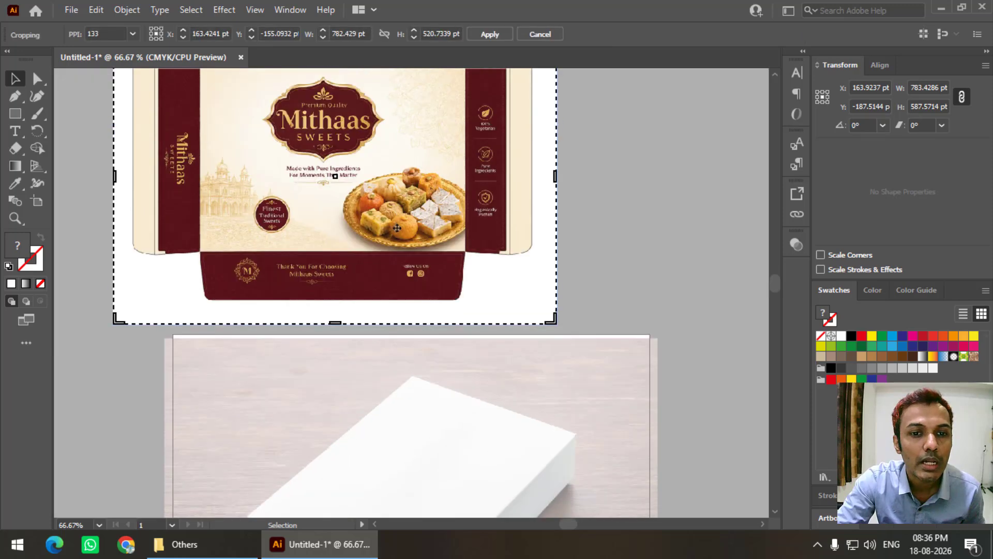
pyautogui.moveTo(335, 358); pyautogui.dragTo(337, 285)
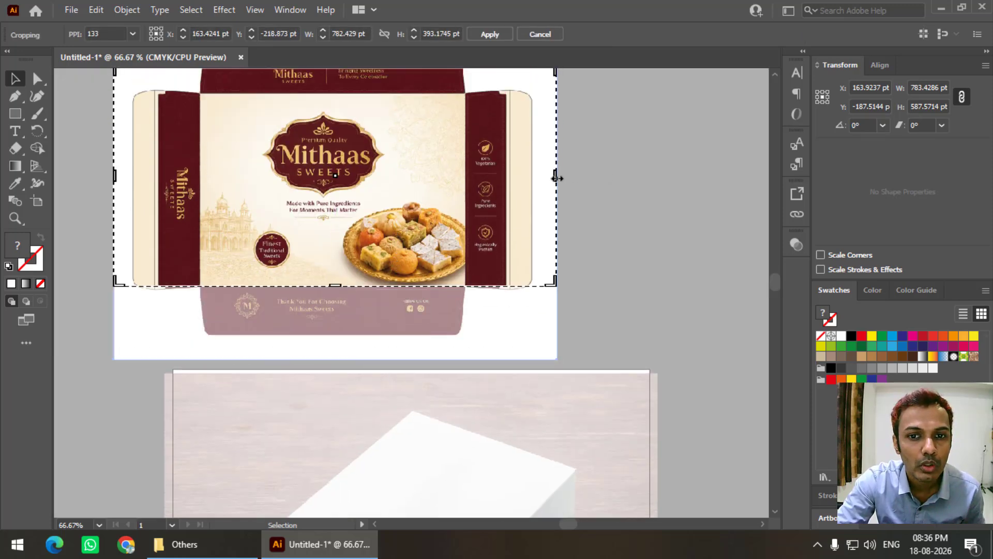
pyautogui.moveTo(557, 178); pyautogui.dragTo(466, 185)
pyautogui.scroll(1, 405, 184)
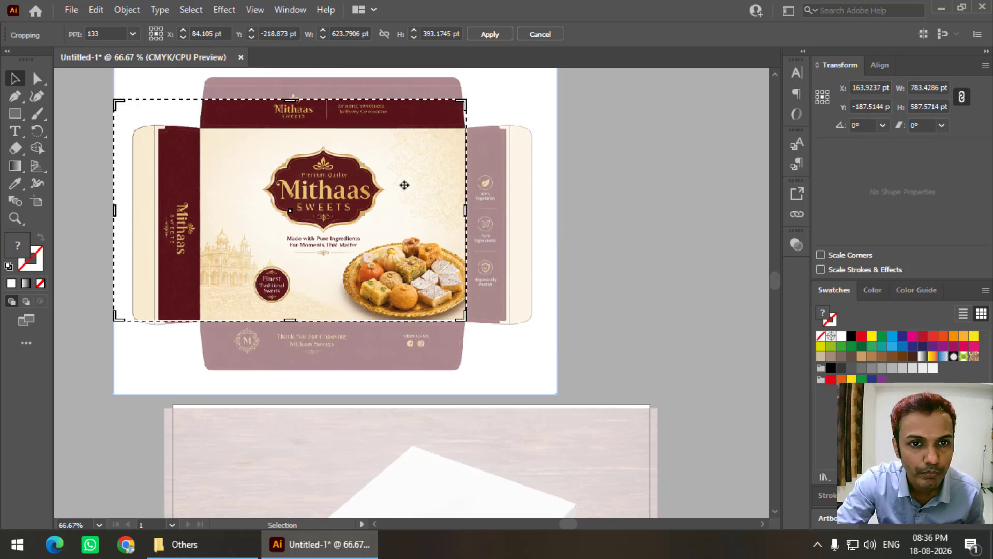
pyautogui.moveTo(293, 101); pyautogui.dragTo(293, 128)
pyautogui.moveTo(117, 225); pyautogui.dragTo(203, 229)
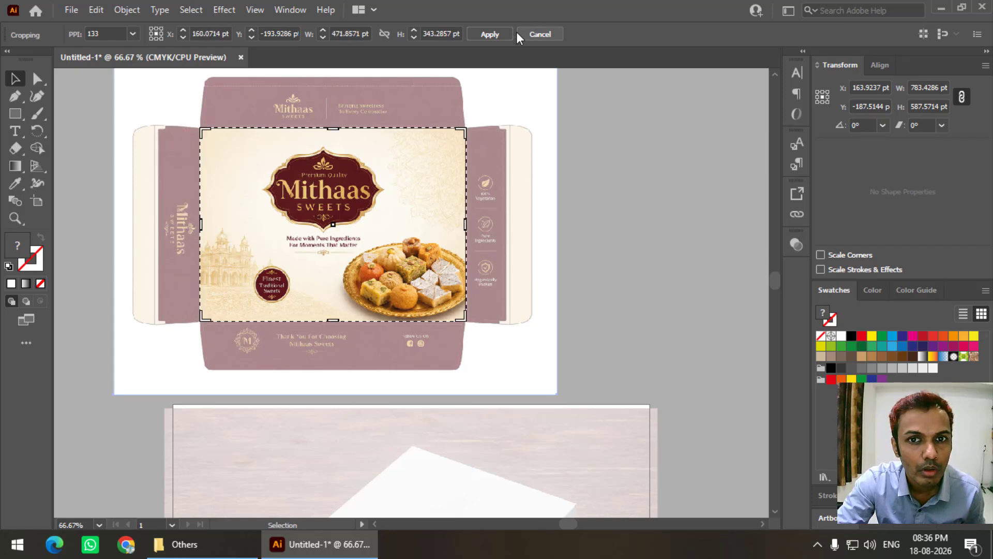
pyautogui.click(490, 34)
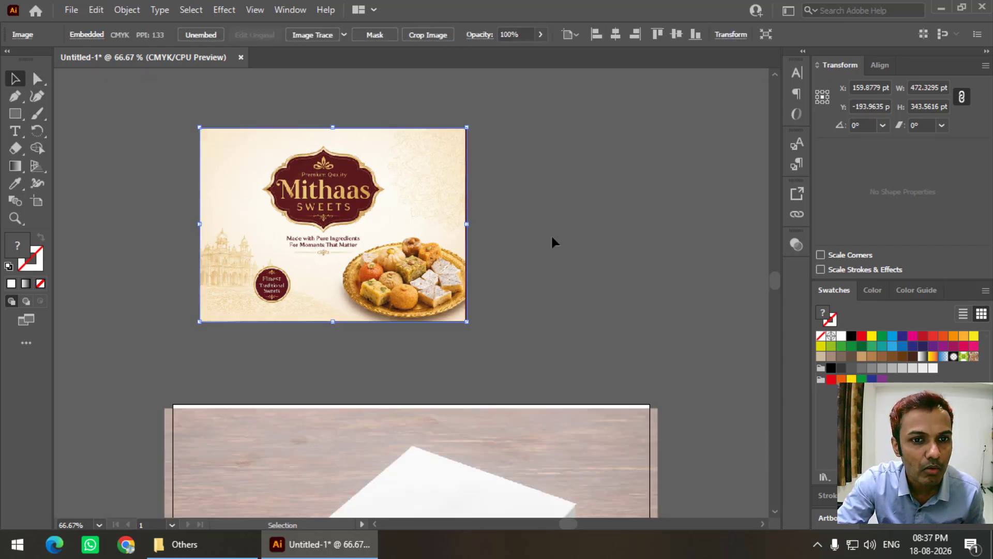
# Move the cropped front panel down so it overlaps the upper edge of the box photo, centred horizontally on it
pyautogui.scroll(-2, 384, 202)
pyautogui.scroll(-2, 384, 202)
pyautogui.moveTo(368, 164); pyautogui.dragTo(446, 260)
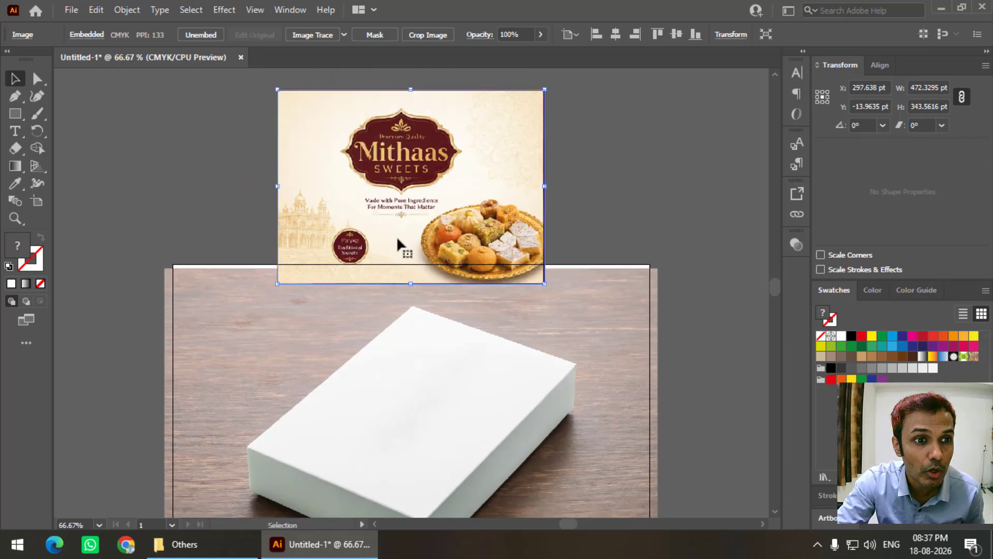
pyautogui.scroll(-1, 396, 236)
pyautogui.moveTo(379, 153); pyautogui.dragTo(385, 181)
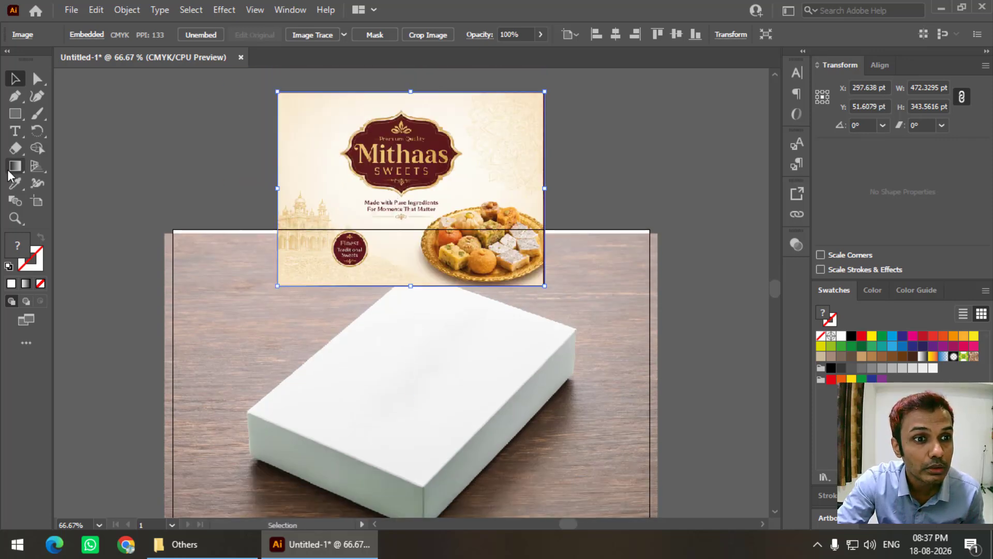
# Move the cropped panel over the box and try to Free Distort its corners onto the box's top face
pyautogui.click(16, 184)
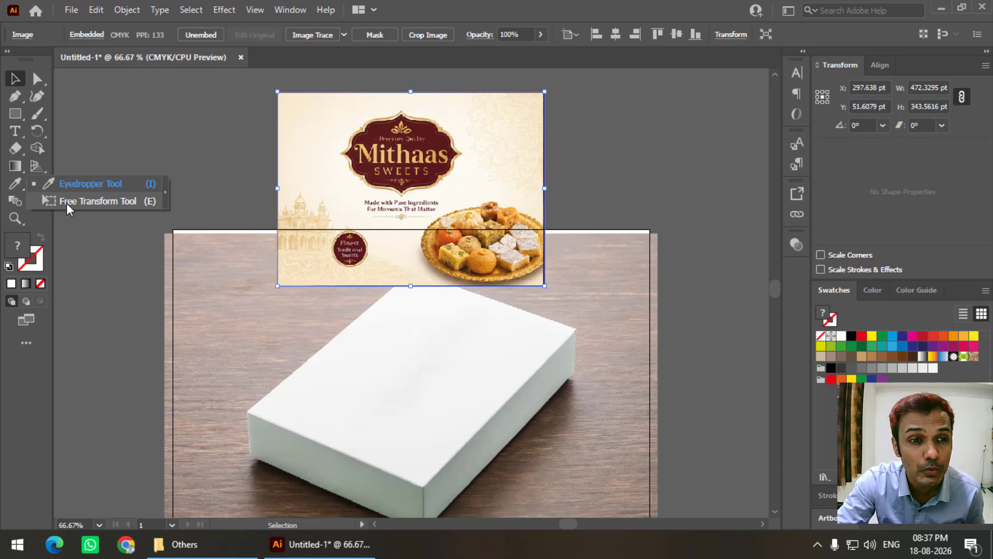
pyautogui.click(66, 203)
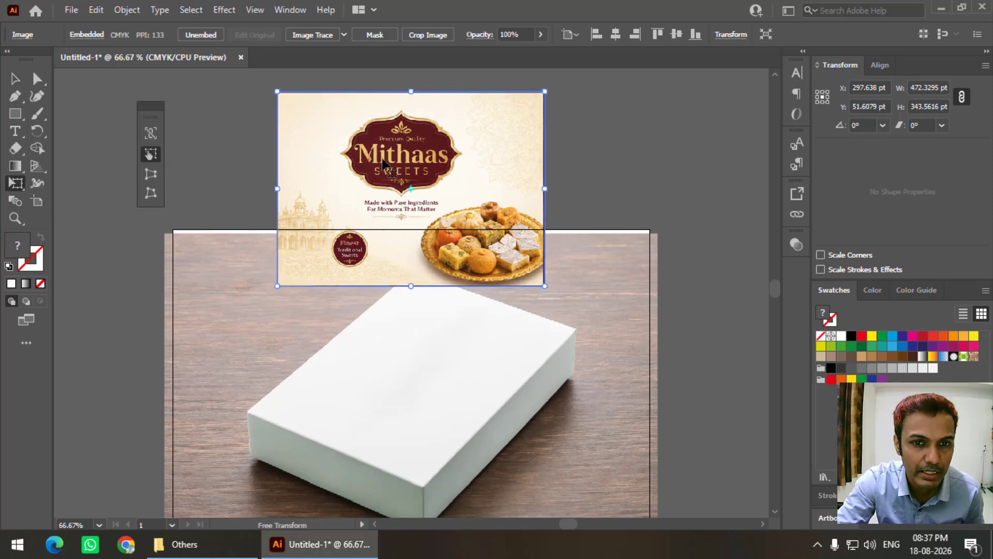
pyautogui.moveTo(382, 163); pyautogui.dragTo(384, 261)
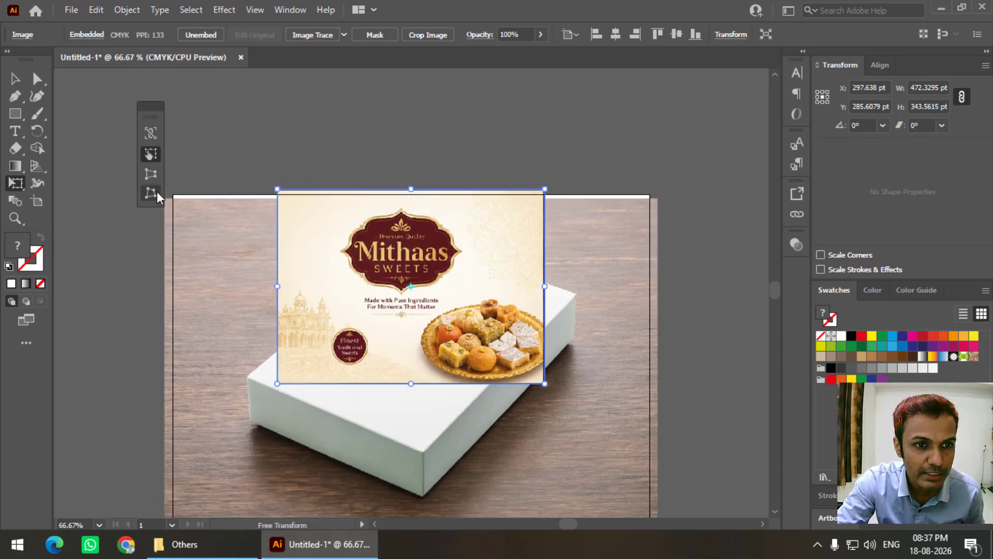
pyautogui.click(151, 193)
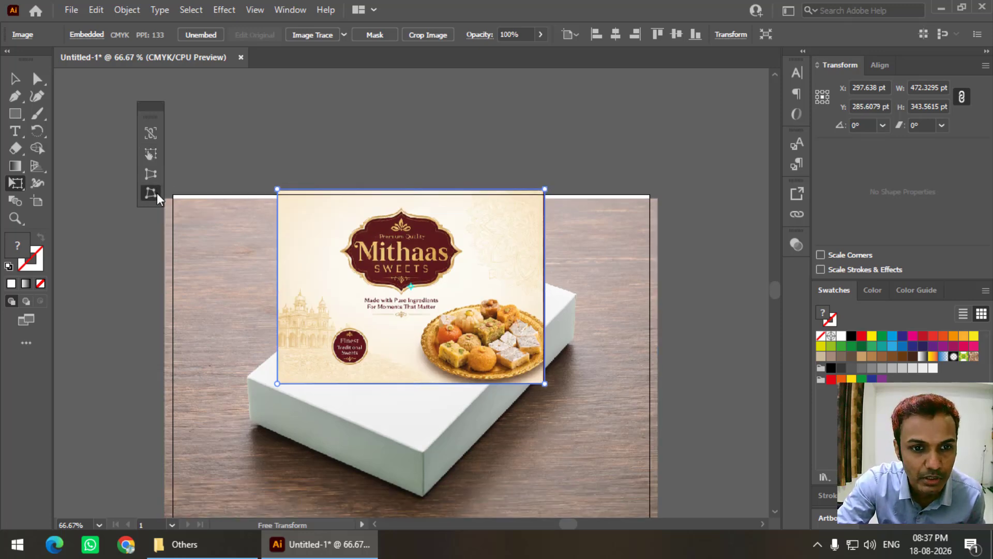
pyautogui.moveTo(278, 383); pyautogui.dragTo(424, 452)
pyautogui.moveTo(278, 195); pyautogui.dragTo(264, 370)
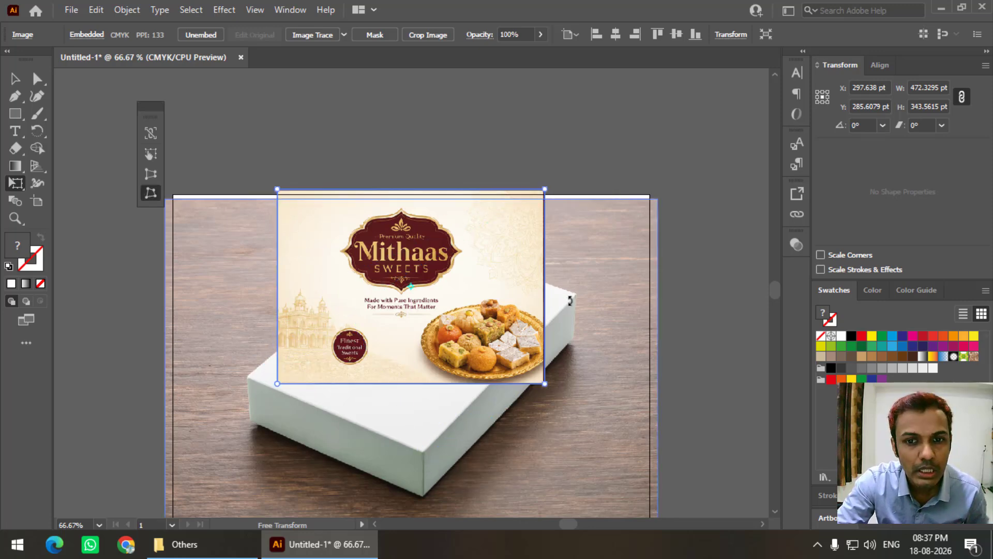
# Move the cropped panel up off the box, and undo the changes back to the full uncropped packaging artwork
pyautogui.press('v')
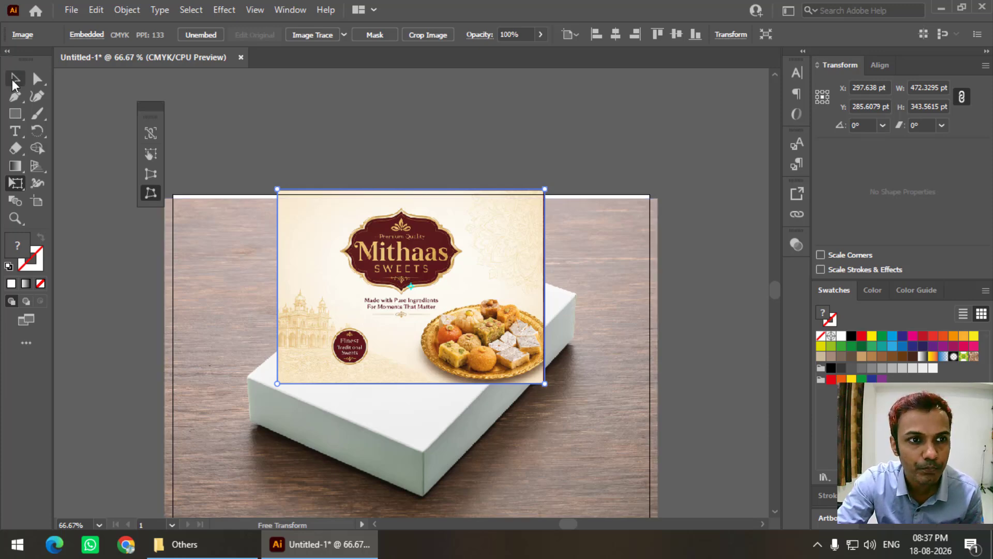
pyautogui.moveTo(489, 256); pyautogui.dragTo(511, 173)
pyautogui.scroll(2, 425, 310)
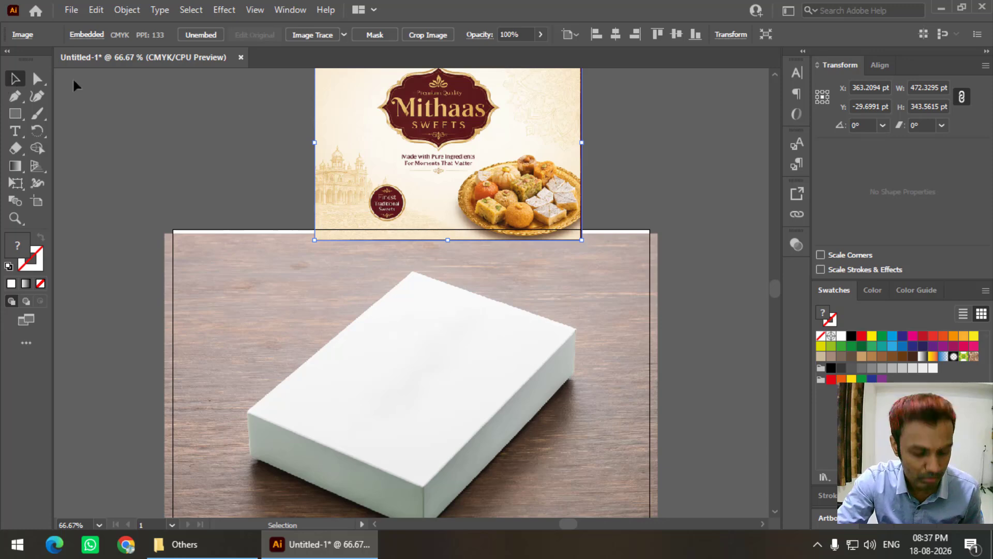
pyautogui.moveTo(490, 238); pyautogui.dragTo(375, 153)
pyautogui.hotkey('ctrl', 'z')
pyautogui.scroll(8, 372, 164)
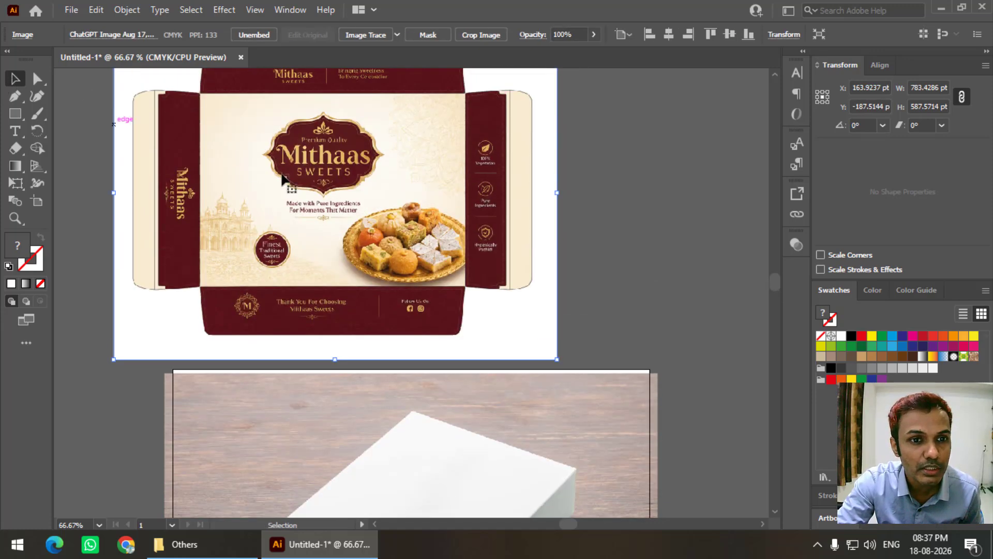
# Draw a rectangle about 481 × 312 pt over the box in the photo and fill it with green
pyautogui.scroll(-9, 287, 179)
pyautogui.scroll(-1, 291, 178)
pyautogui.moveTo(15, 113); pyautogui.dragTo(77, 113)
pyautogui.moveTo(279, 252)
pyautogui.mouseDown()
pyautogui.moveTo(404, 348)
pyautogui.moveTo(525, 395)
pyautogui.moveTo(536, 421)
pyautogui.moveTo(552, 427)
pyautogui.mouseUp()
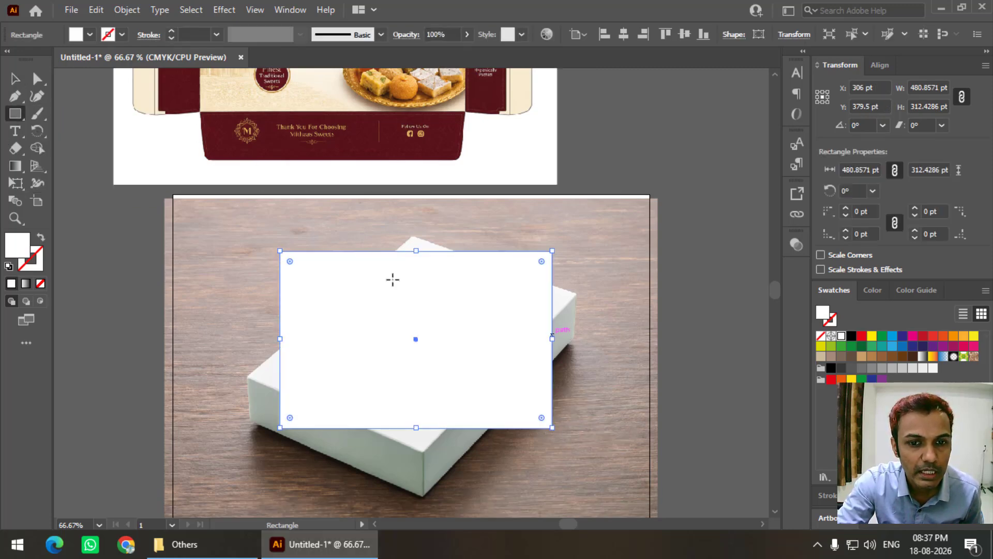
pyautogui.click(90, 37)
pyautogui.click(71, 59)
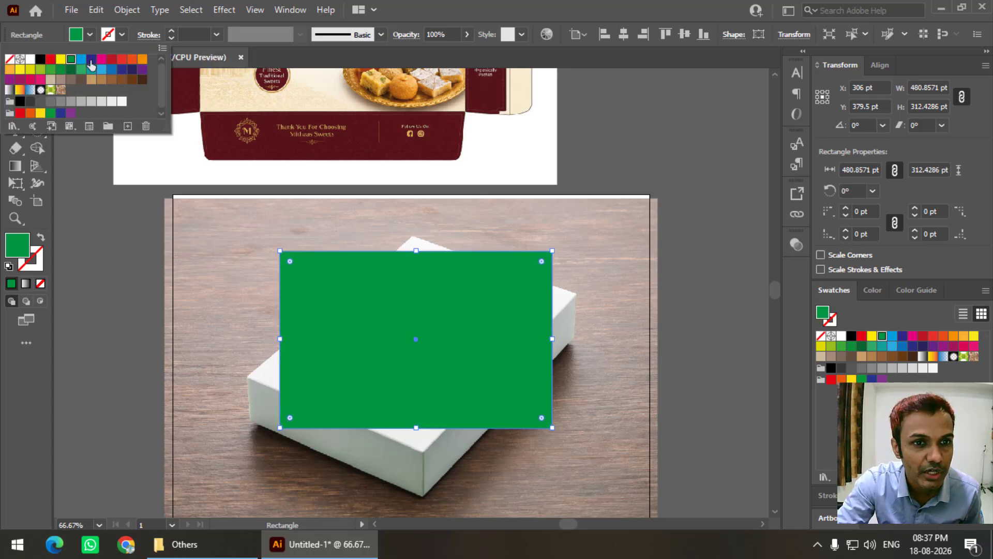
pyautogui.click(572, 9)
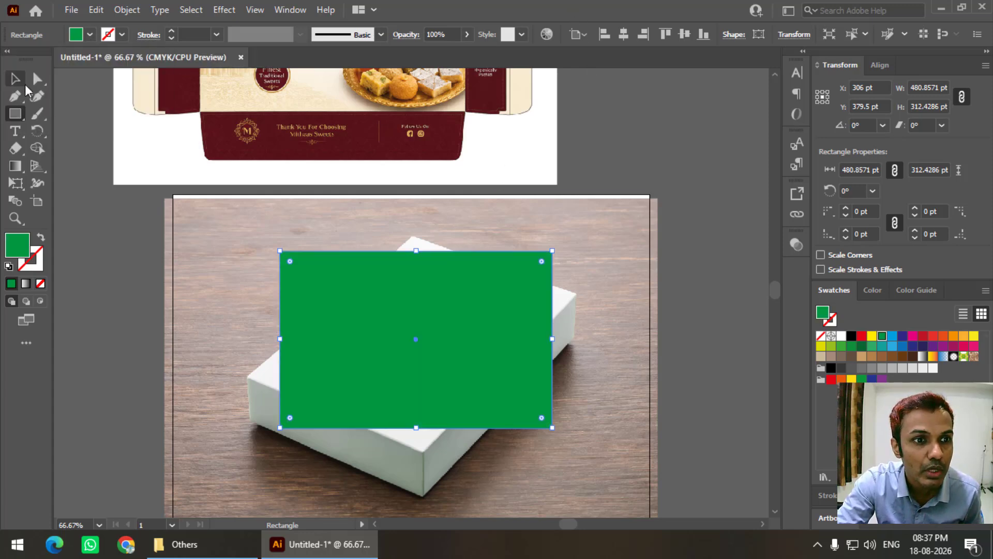
# Try Free Distort on the green rectangle to fit its corners to the box's top face, and delete the rectangle
pyautogui.click(20, 185)
pyautogui.click(66, 204)
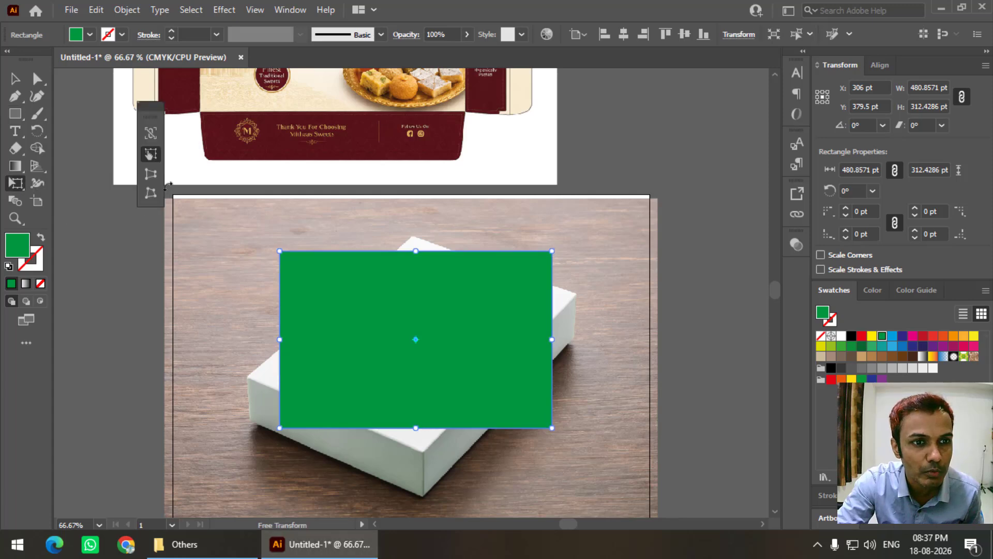
pyautogui.click(150, 192)
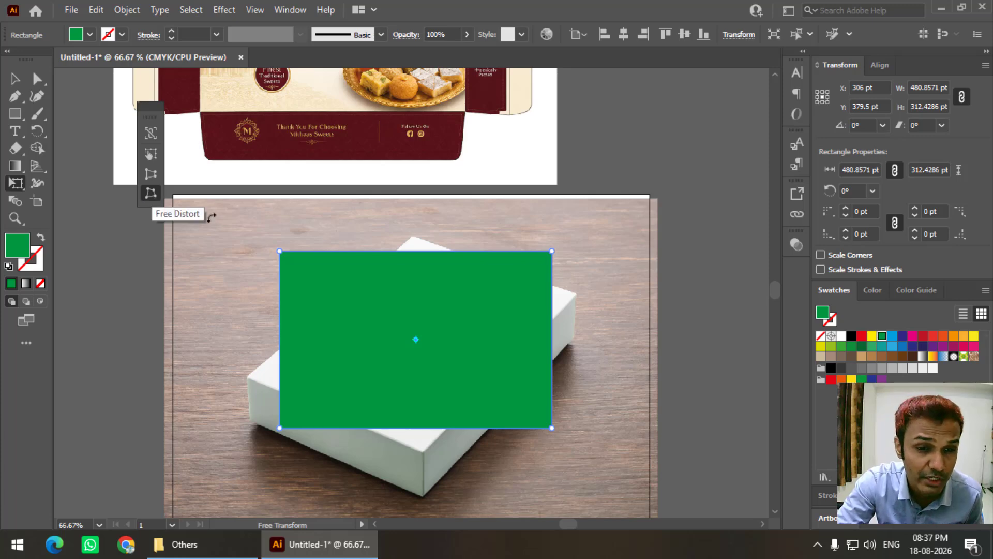
pyautogui.moveTo(282, 253); pyautogui.dragTo(254, 368)
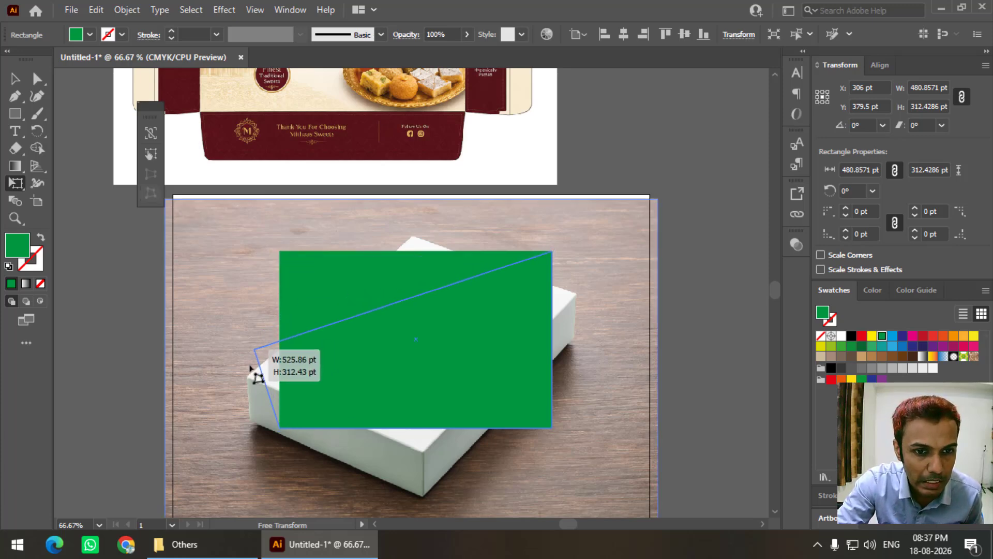
pyautogui.moveTo(282, 429); pyautogui.dragTo(423, 451)
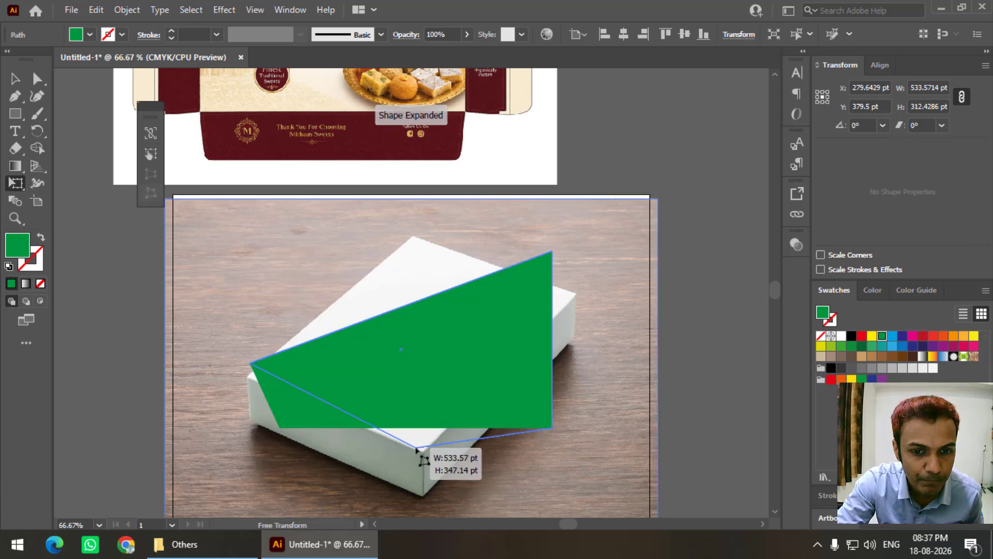
pyautogui.moveTo(551, 252); pyautogui.dragTo(415, 237)
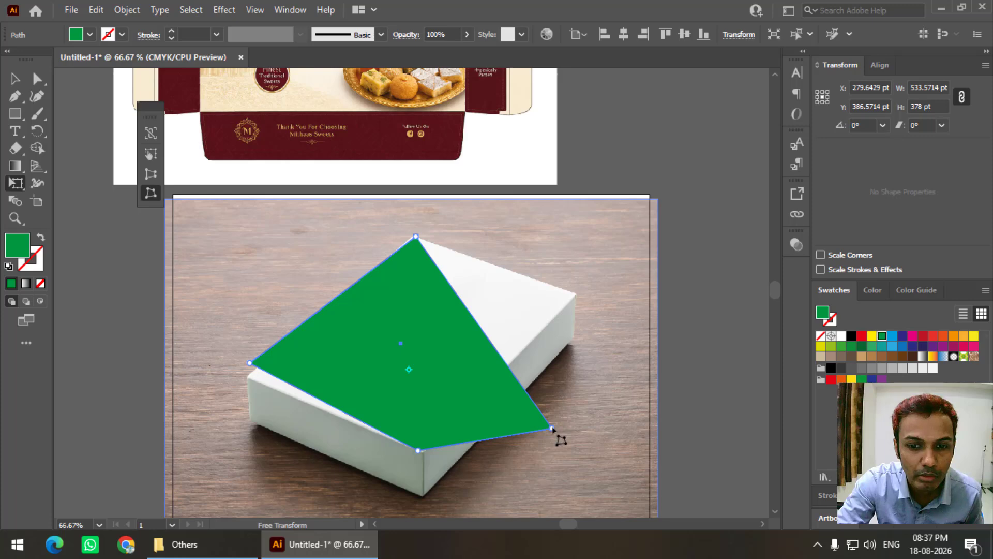
pyautogui.moveTo(552, 429); pyautogui.dragTo(578, 294)
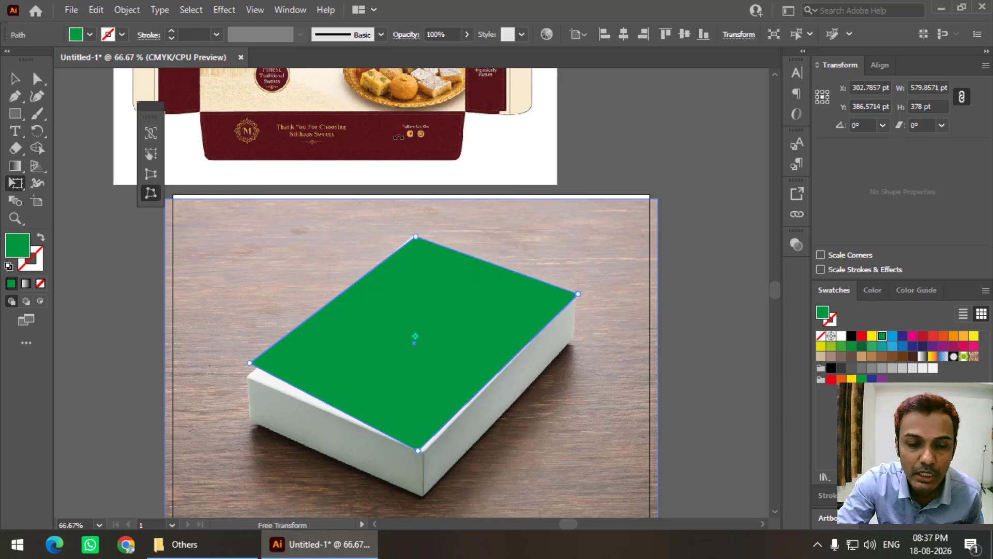
pyautogui.moveTo(252, 362); pyautogui.dragTo(249, 378)
pyautogui.moveTo(424, 451); pyautogui.dragTo(427, 450)
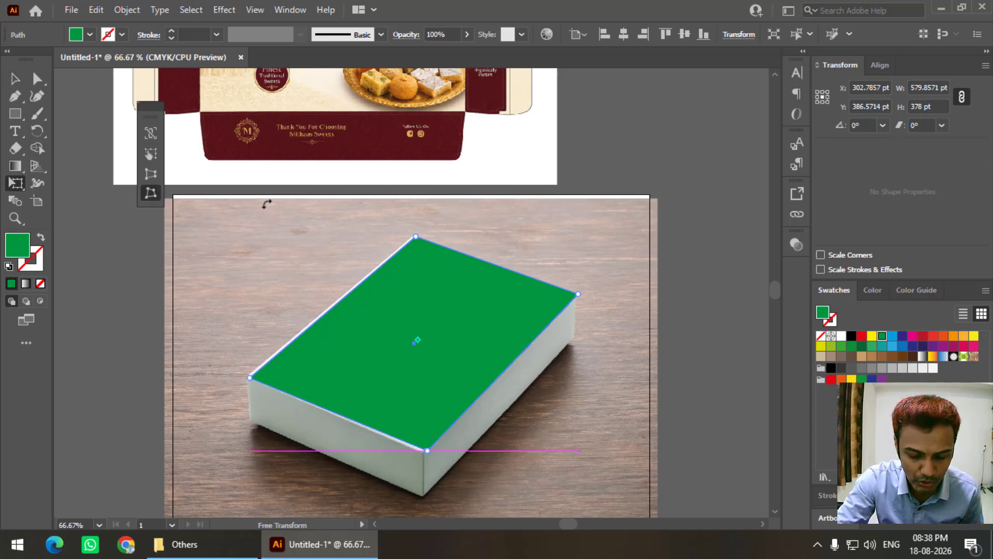
pyautogui.click(15, 80)
pyautogui.press('Delete')
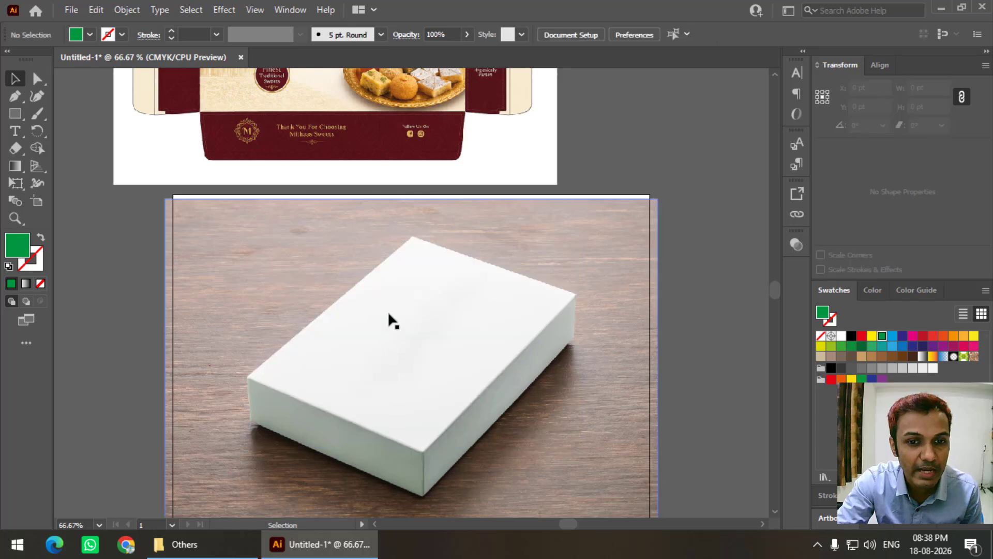
# Shift the packaging artwork left and make two copies of it alongside, above the box photo
pyautogui.scroll(5, 387, 321)
pyautogui.hotkey('ctrl', '-')
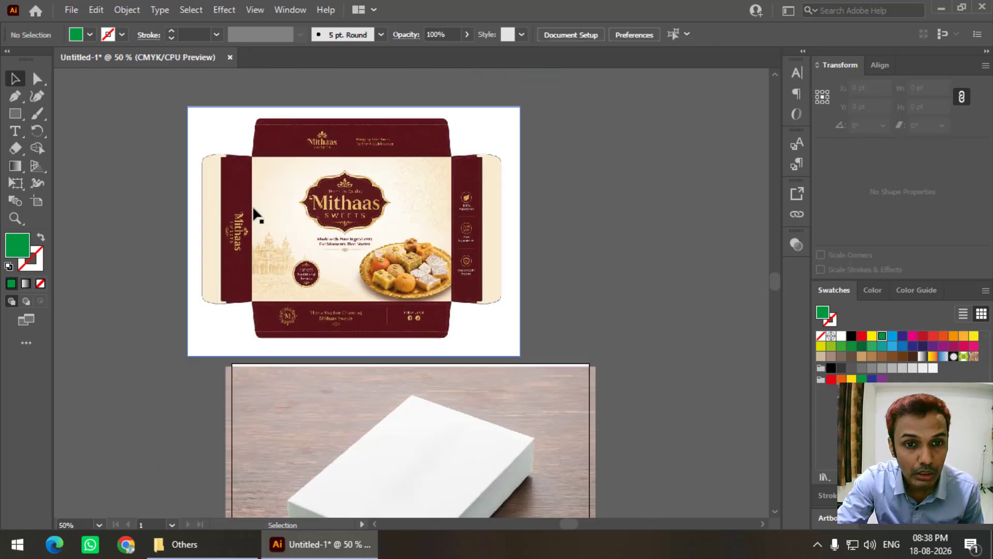
pyautogui.moveTo(399, 196); pyautogui.dragTo(322, 196)
pyautogui.scroll(-2, 269, 147)
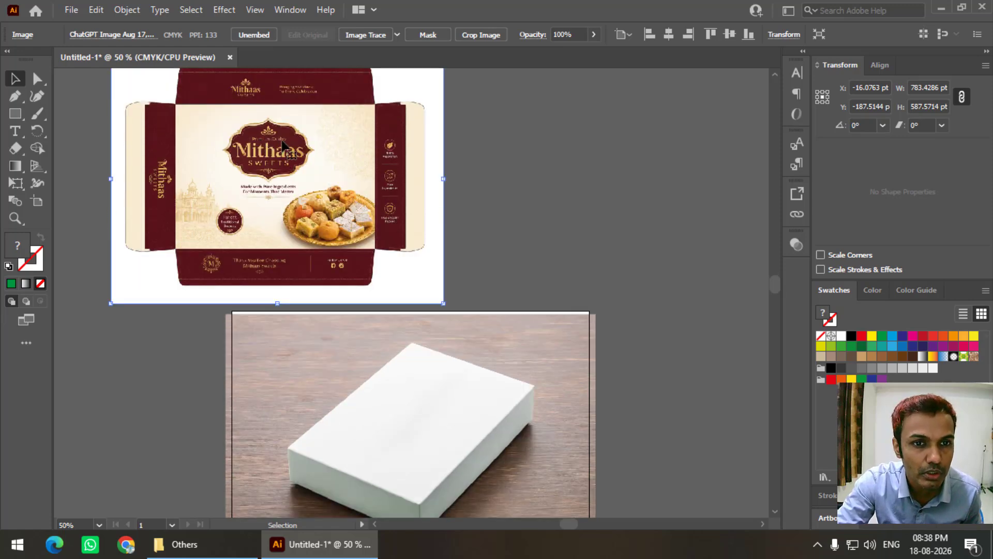
pyautogui.moveTo(282, 141); pyautogui.dragTo(573, 154)
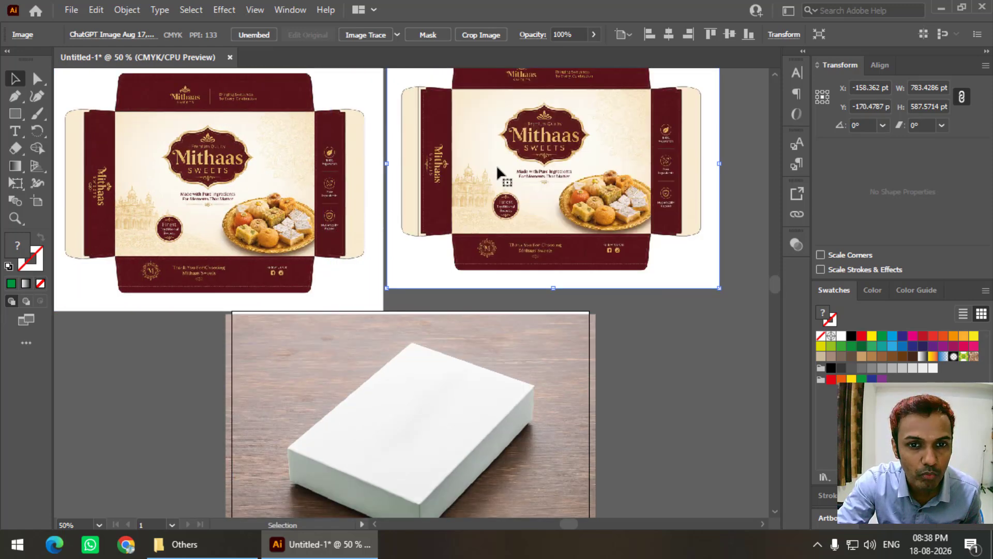
pyautogui.scroll(-2, 261, 156)
pyautogui.scroll(3, 480, 193)
pyautogui.moveTo(479, 194); pyautogui.dragTo(571, 207)
pyautogui.scroll(-5, 443, 158)
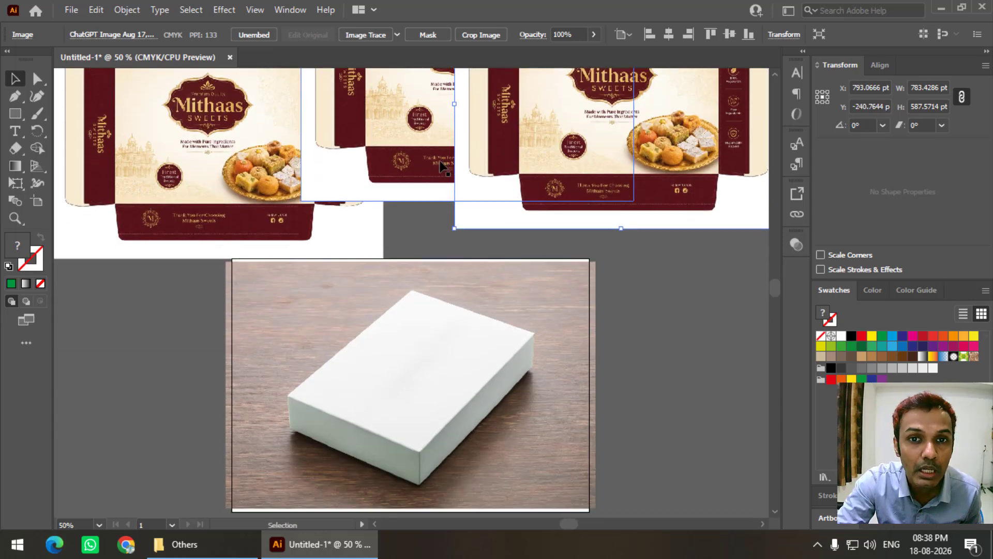
pyautogui.scroll(3, 381, 348)
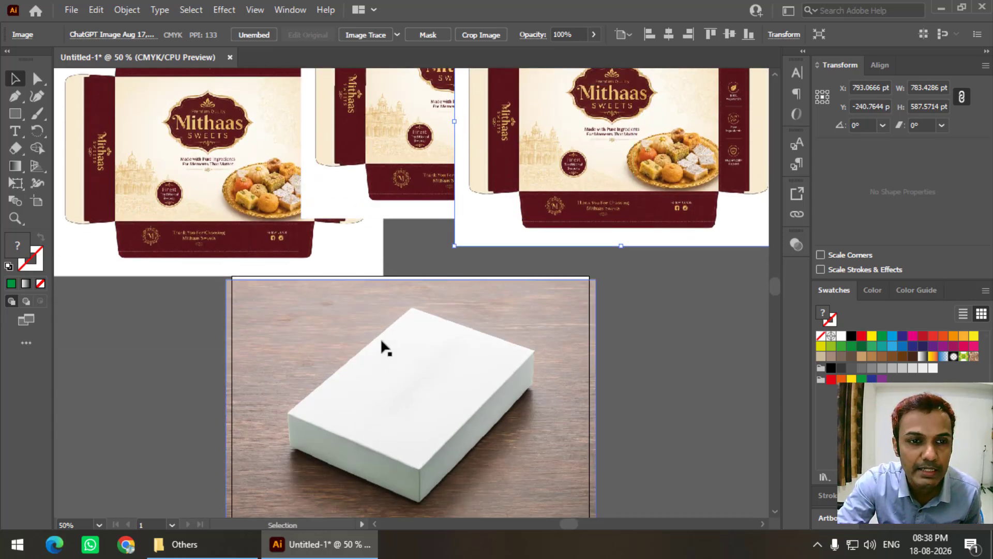
# Lower the leftmost packaging artwork and crop it to its cream front panel, about 473 × 344 pt
pyautogui.moveTo(282, 178); pyautogui.dragTo(243, 264)
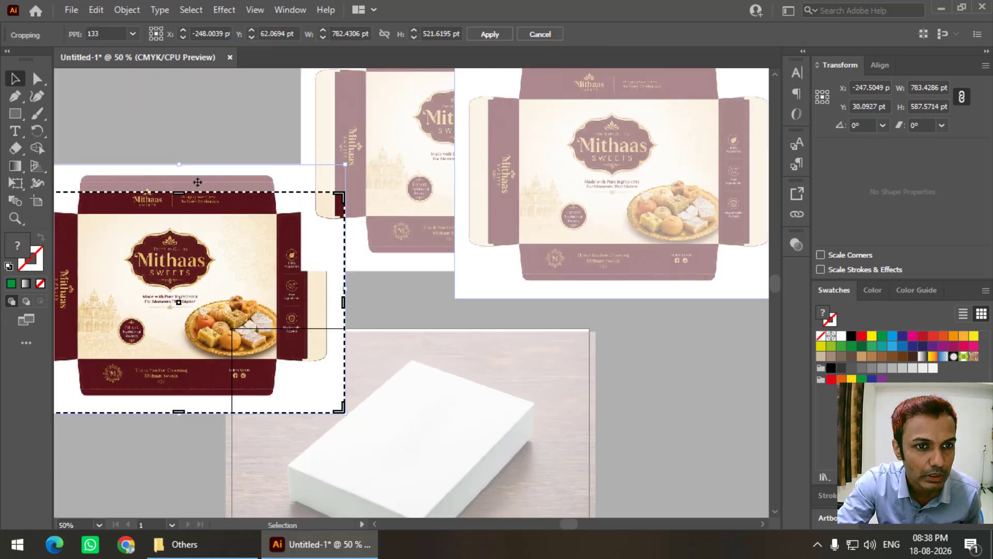
pyautogui.moveTo(180, 193); pyautogui.dragTo(180, 214)
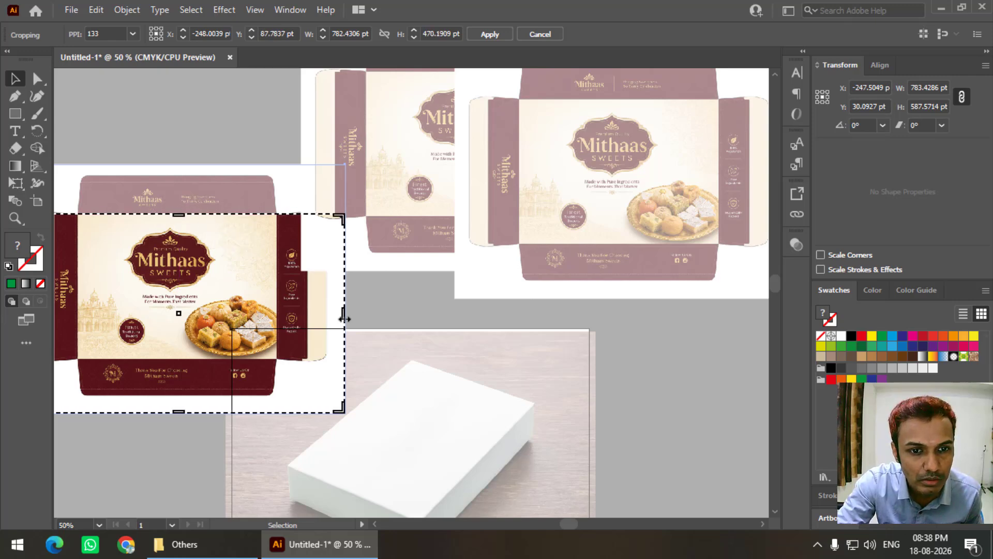
pyautogui.moveTo(341, 319); pyautogui.dragTo(277, 318)
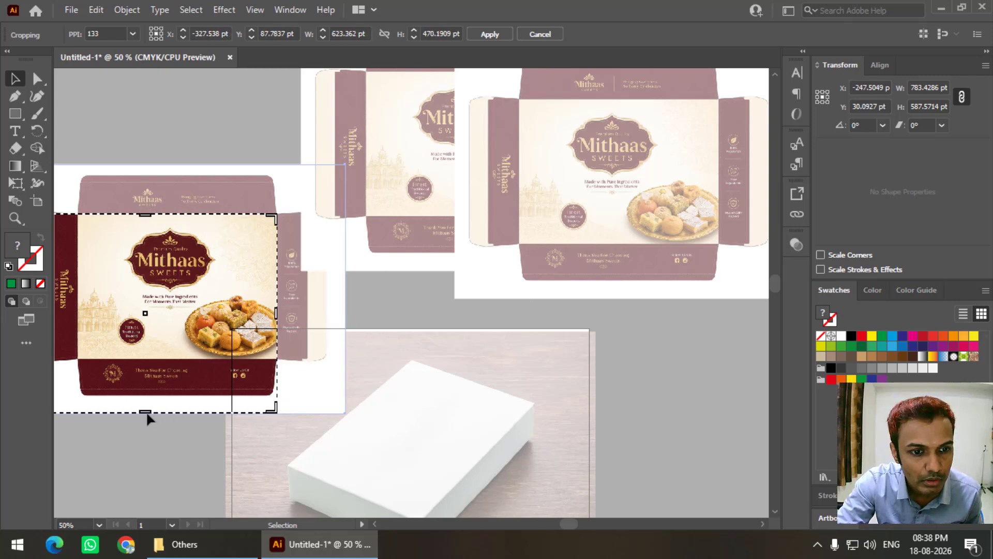
pyautogui.moveTo(148, 414); pyautogui.dragTo(169, 358)
pyautogui.moveTo(148, 287); pyautogui.dragTo(220, 289)
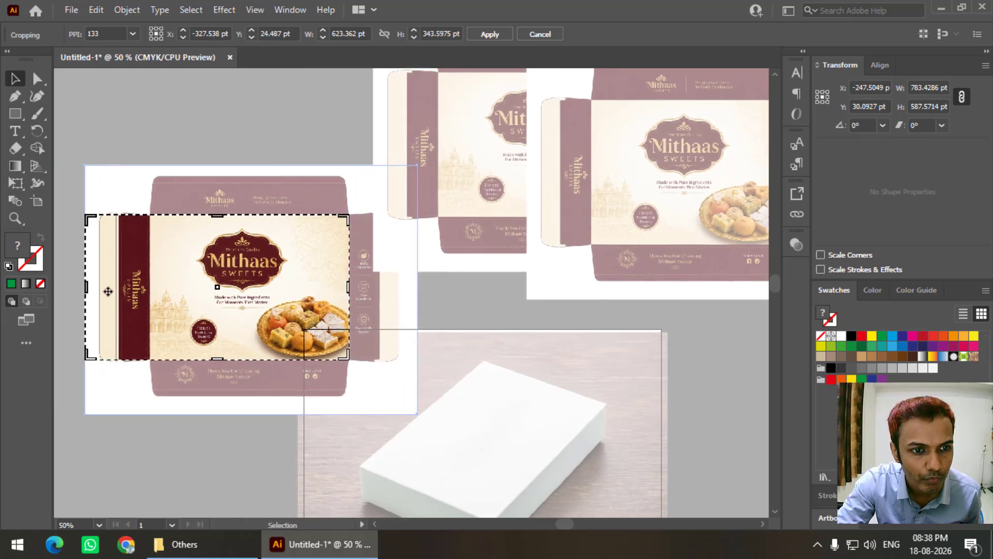
pyautogui.moveTo(88, 290); pyautogui.dragTo(150, 290)
pyautogui.click(484, 34)
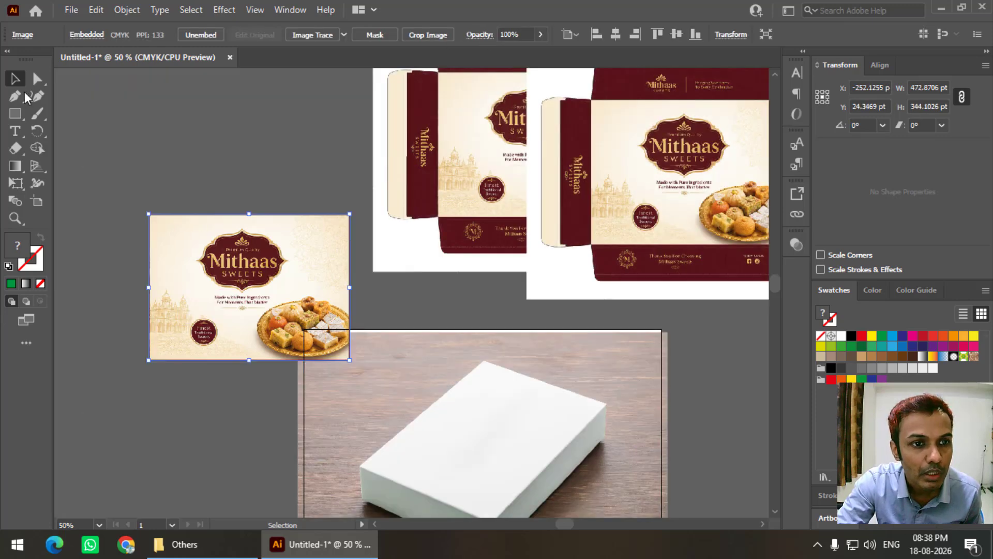
# Place the cropped front panel against the box photo's left edge and shift the middle artwork copy slightly left
pyautogui.moveTo(207, 293); pyautogui.dragTo(150, 213)
pyautogui.moveTo(440, 196); pyautogui.dragTo(392, 205)
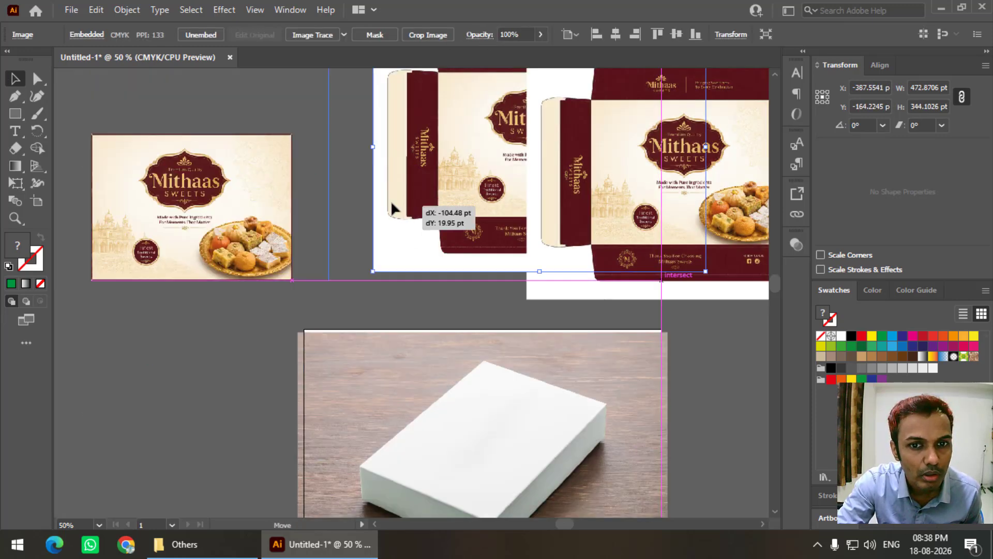
pyautogui.scroll(-3, 466, 227)
pyautogui.scroll(1, 474, 229)
pyautogui.moveTo(270, 185); pyautogui.dragTo(288, 336)
pyautogui.moveTo(418, 234); pyautogui.dragTo(457, 237)
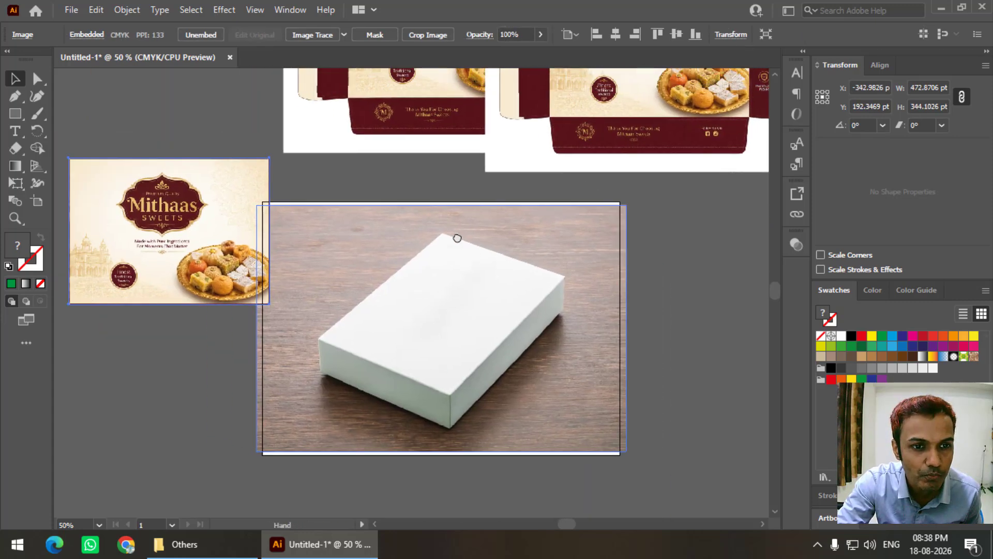
pyautogui.moveTo(194, 263); pyautogui.dragTo(246, 303)
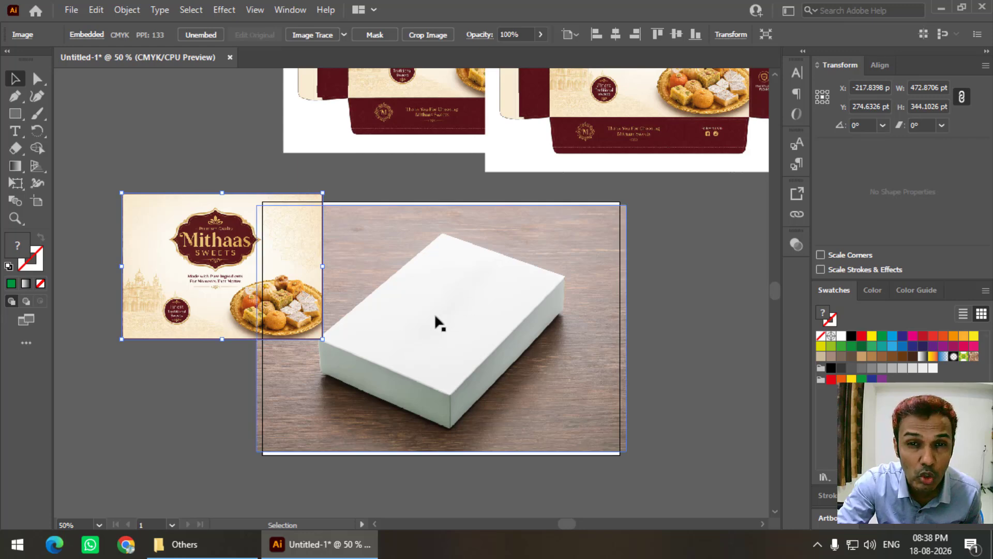
pyautogui.moveTo(267, 266); pyautogui.dragTo(216, 270)
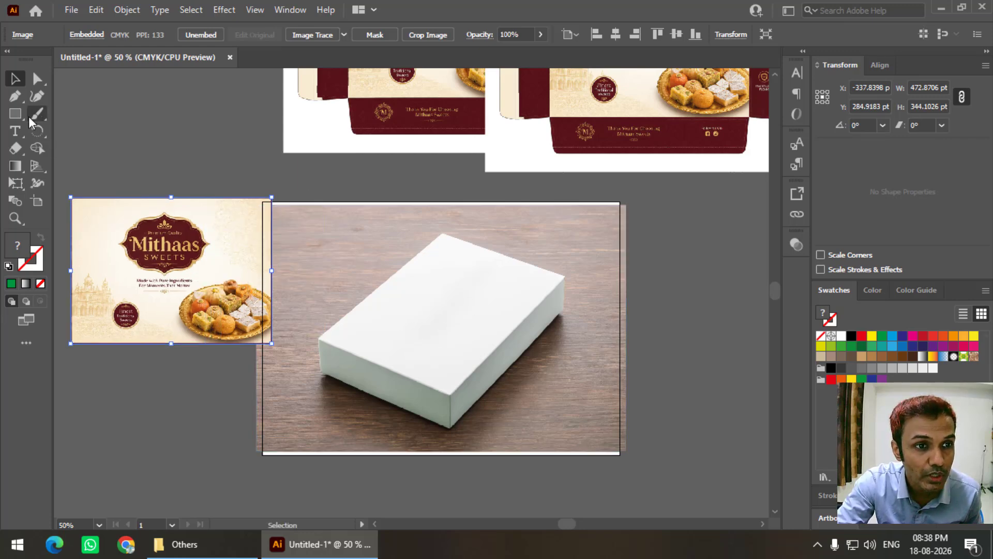
# Draw a green rectangle about 523 × 343 pt over the box in the photo and deselect it
pyautogui.moveTo(17, 119); pyautogui.dragTo(71, 116)
pyautogui.moveTo(329, 209); pyautogui.dragTo(553, 356)
pyautogui.click(14, 78)
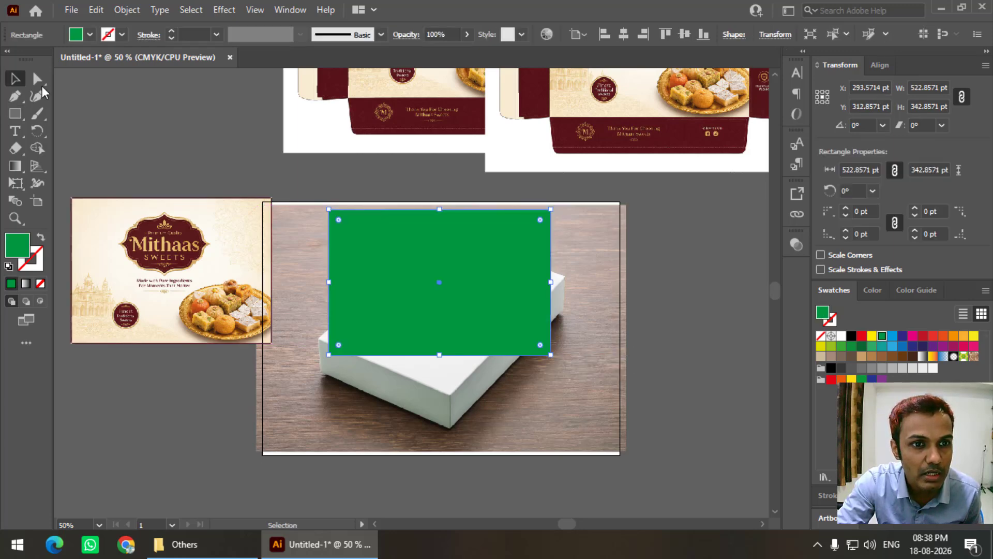
pyautogui.click(187, 162)
# Move the front panel partly under the green rectangle and envelope-distort it using the rectangle as the top object
pyautogui.moveTo(235, 250); pyautogui.dragTo(392, 253)
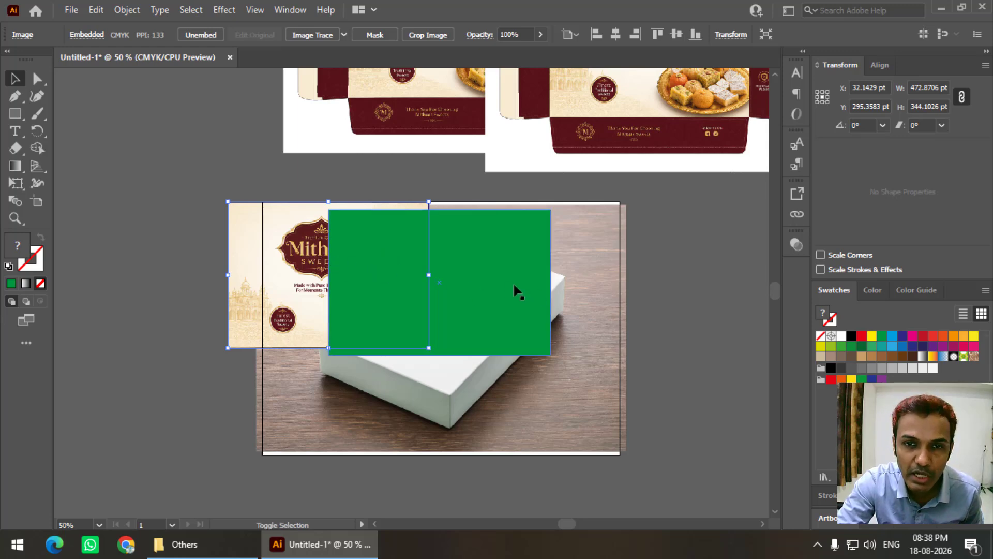
pyautogui.keyDown('shift'); pyautogui.click(471, 309); pyautogui.keyUp('shift')
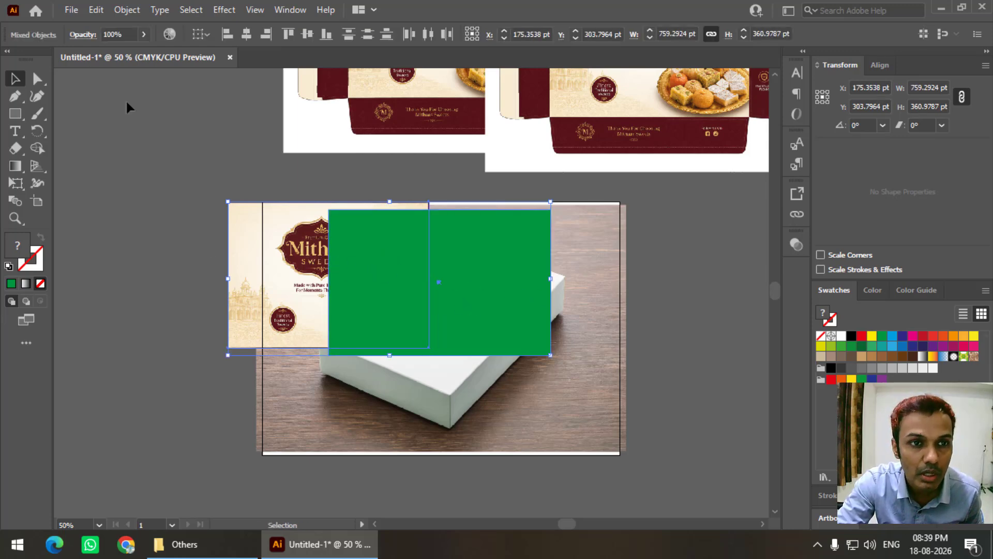
pyautogui.click(126, 10)
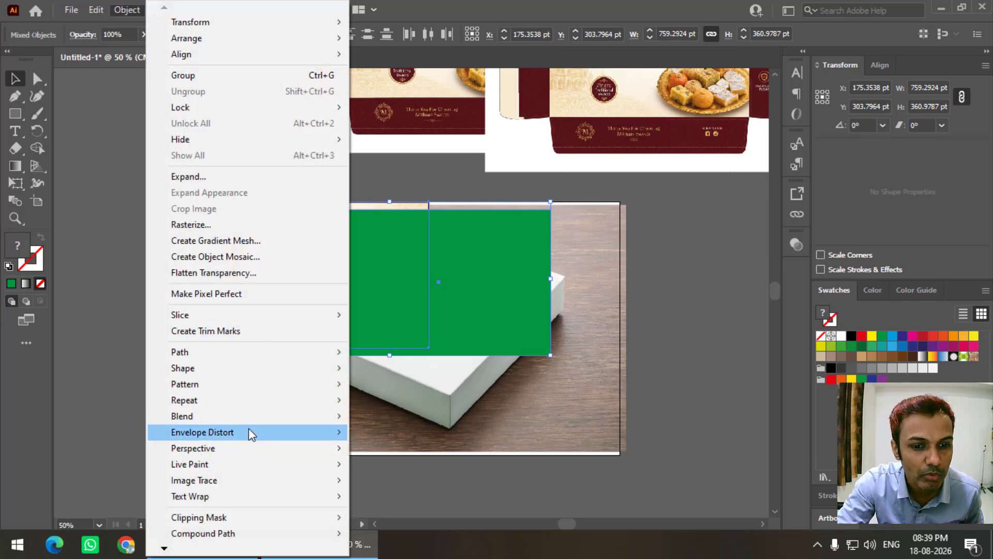
pyautogui.moveTo(250, 432)
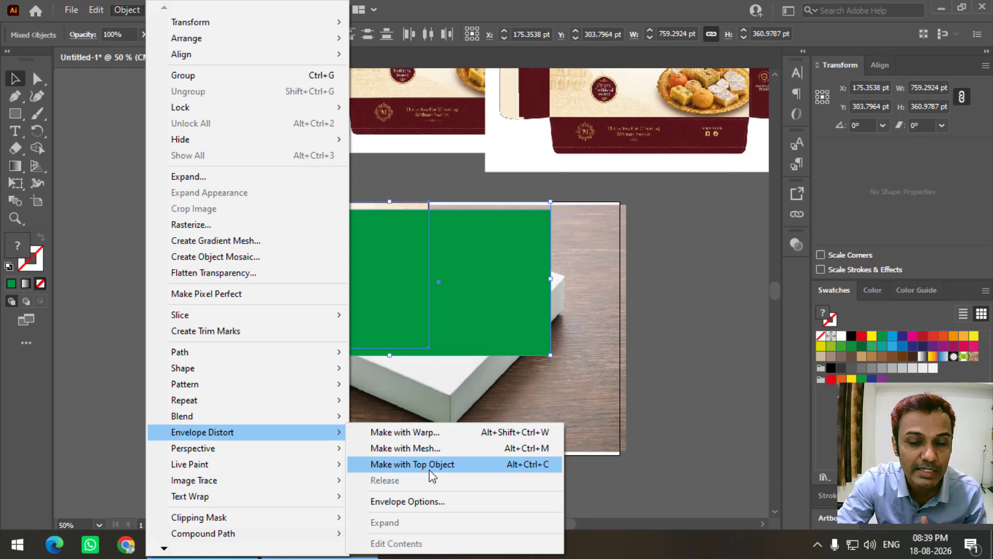
pyautogui.click(432, 464)
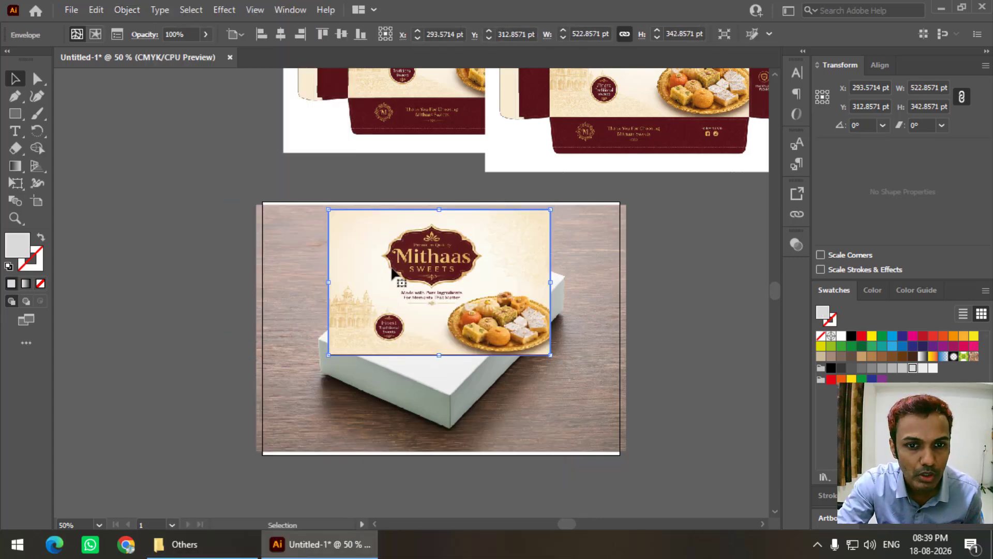
# Move the enveloped front panel over the box and Free Distort its corners onto the four corners of the box's top face
pyautogui.moveTo(401, 284); pyautogui.dragTo(354, 316)
pyautogui.moveTo(430, 320); pyautogui.dragTo(340, 252)
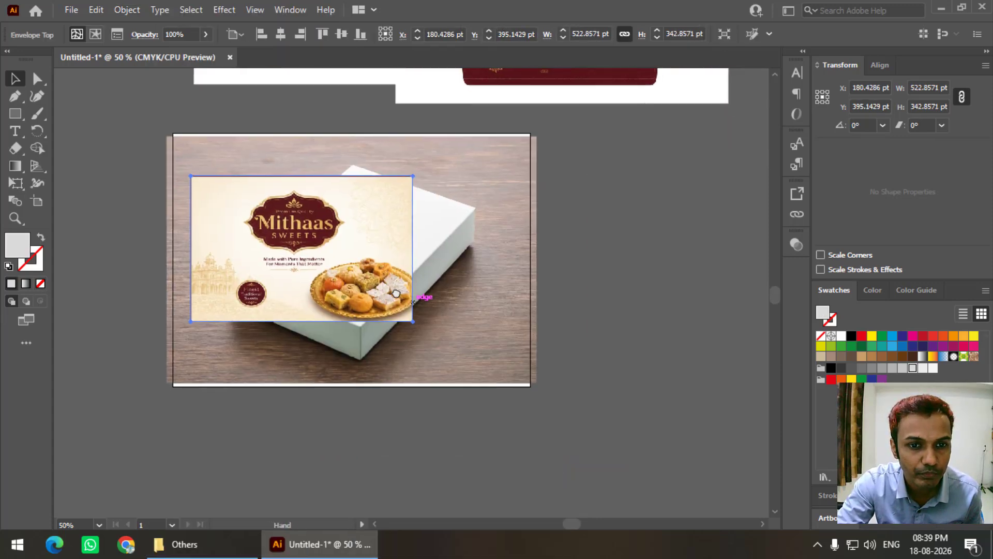
pyautogui.moveTo(290, 226); pyautogui.dragTo(354, 268)
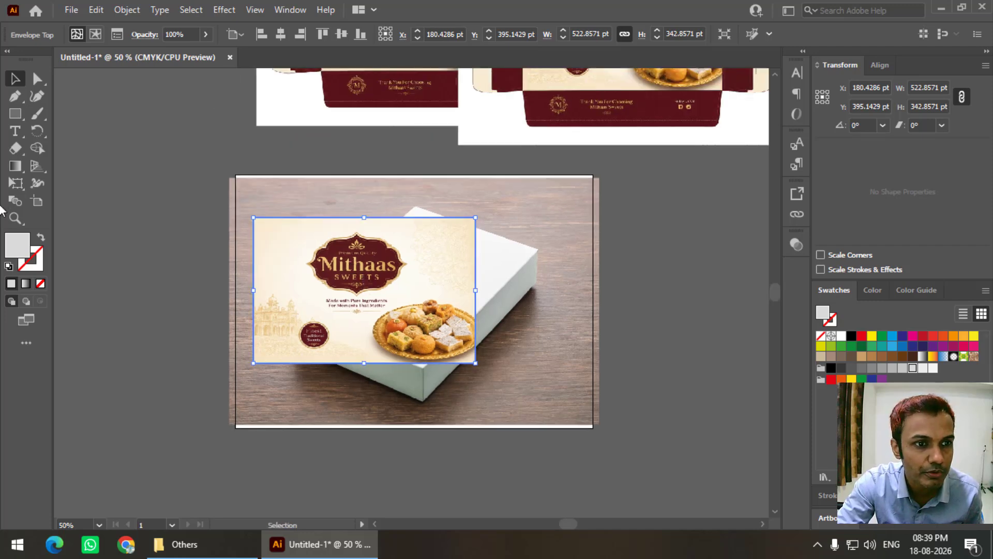
pyautogui.moveTo(16, 185); pyautogui.dragTo(61, 200)
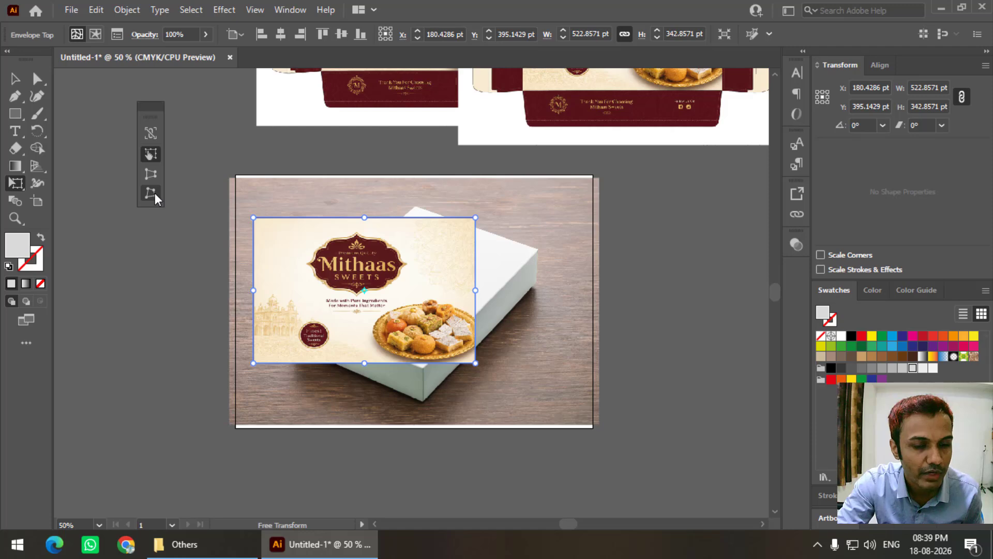
pyautogui.click(154, 193)
pyautogui.moveTo(253, 362); pyautogui.dragTo(408, 363)
pyautogui.moveTo(477, 363); pyautogui.dragTo(540, 252)
pyautogui.moveTo(254, 217); pyautogui.dragTo(293, 310)
pyautogui.moveTo(408, 364); pyautogui.dragTo(423, 369)
pyautogui.moveTo(475, 219); pyautogui.dragTo(416, 207)
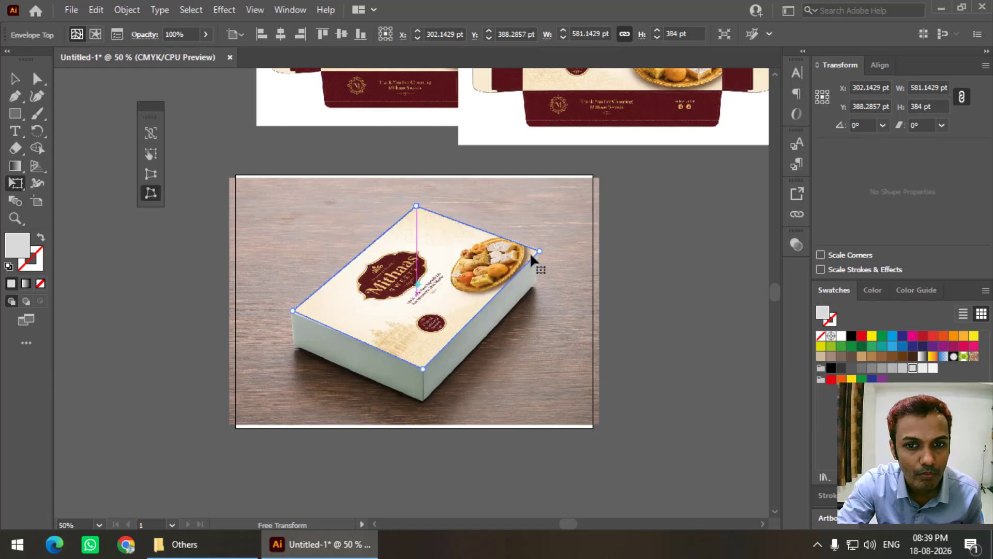
pyautogui.click(14, 78)
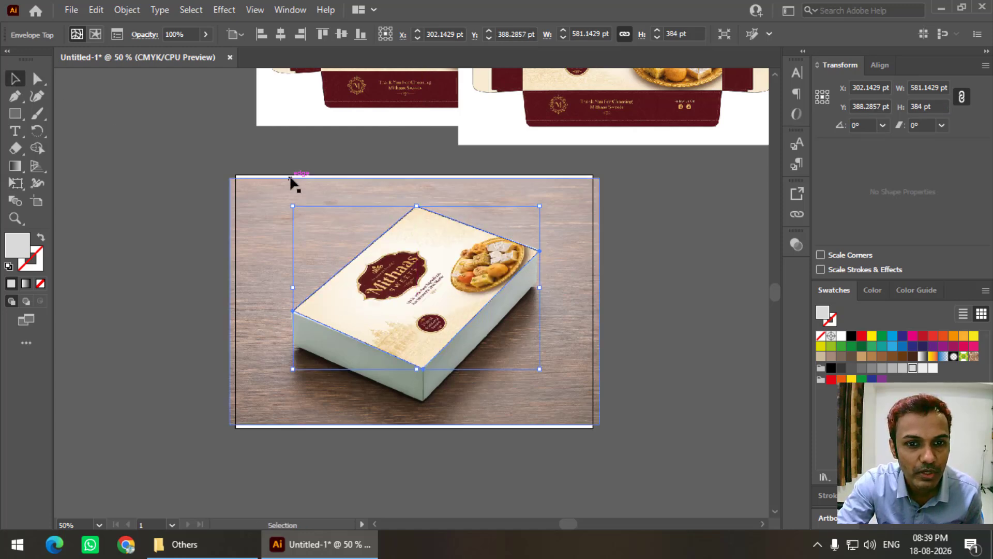
# Move the overlapped packaging artwork copy left and clear of the other copy, above the box photo
pyautogui.scroll(5, 212, 259)
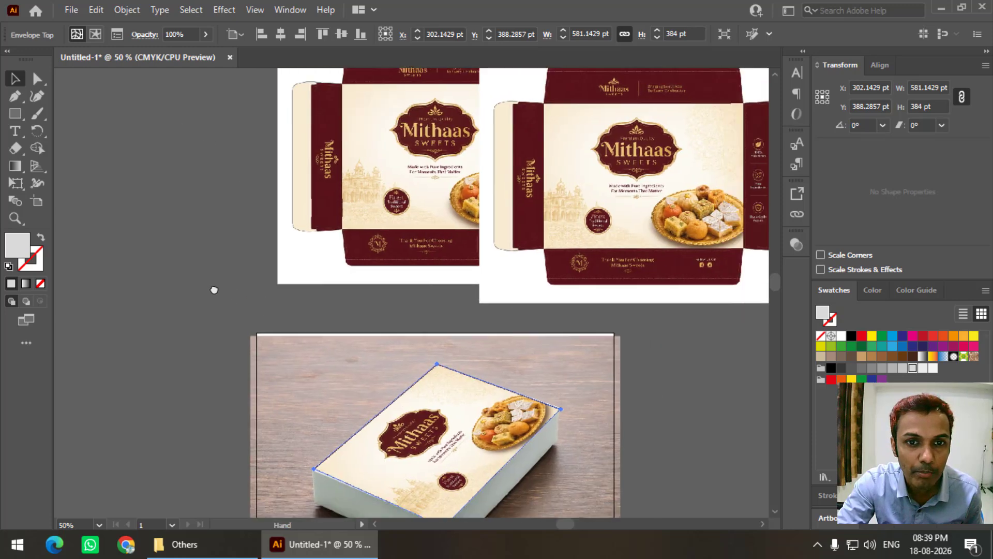
pyautogui.moveTo(393, 189); pyautogui.dragTo(269, 229)
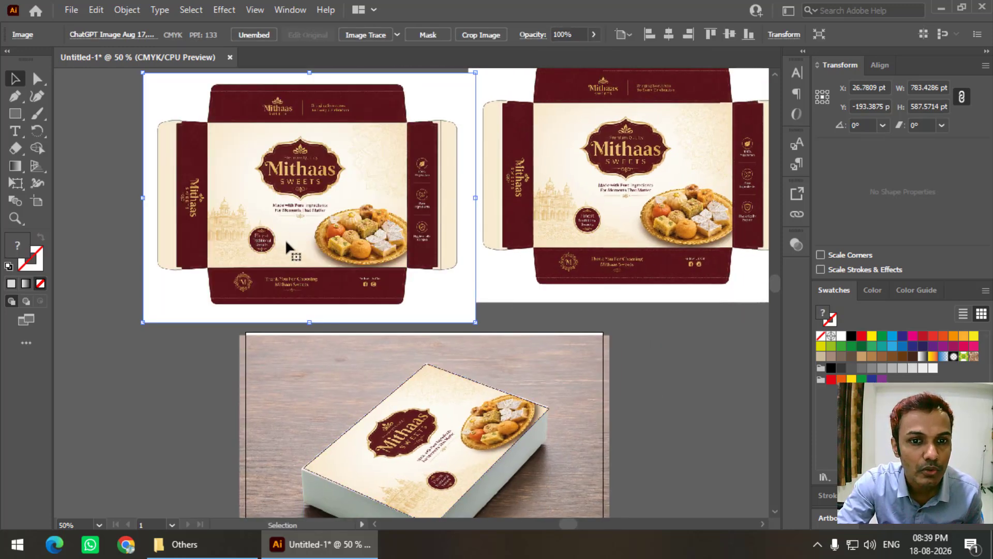
# Crop the left artwork copy to its bottom "Thank You For Choosing" maroon strip, about 446 × 78 pt
pyautogui.click(465, 35)
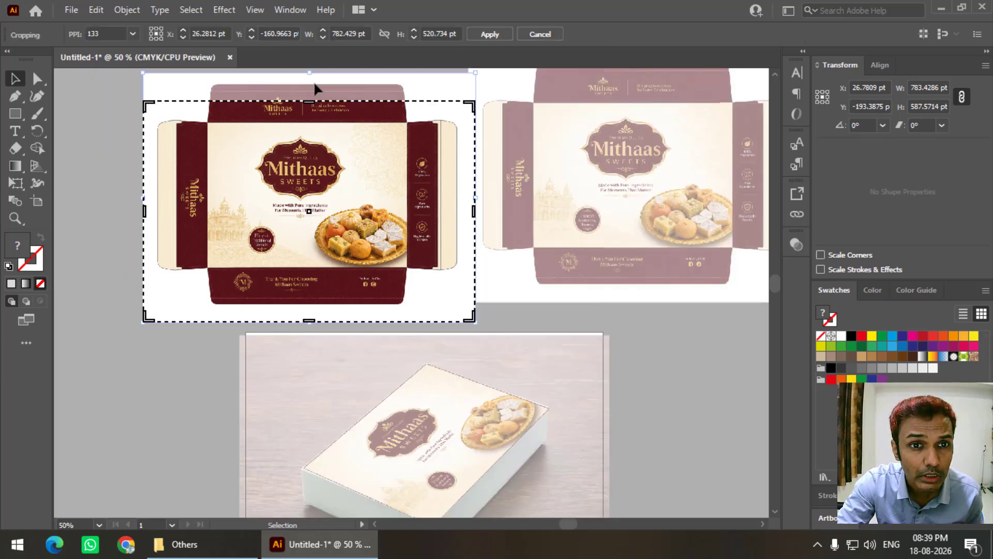
pyautogui.moveTo(313, 74); pyautogui.dragTo(324, 269)
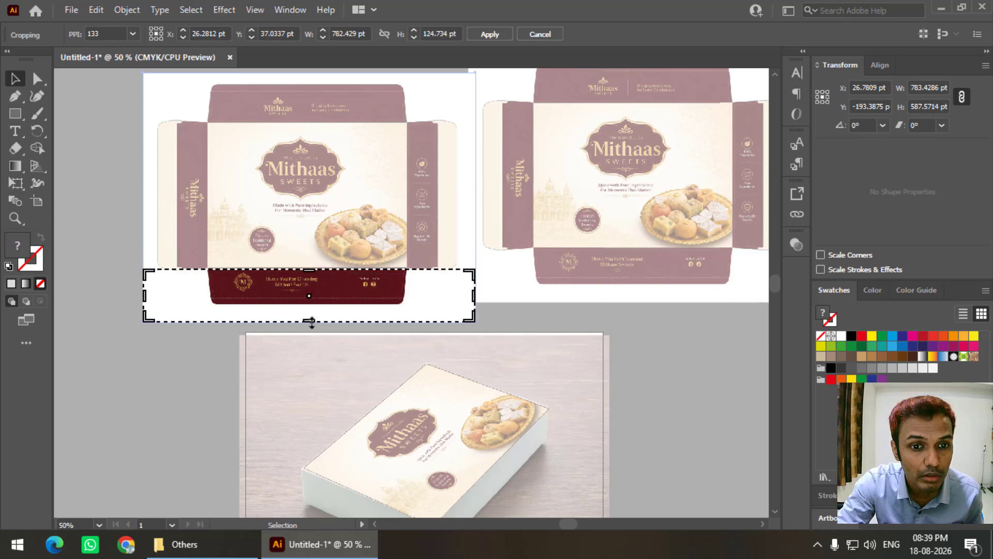
pyautogui.moveTo(311, 322); pyautogui.dragTo(326, 302)
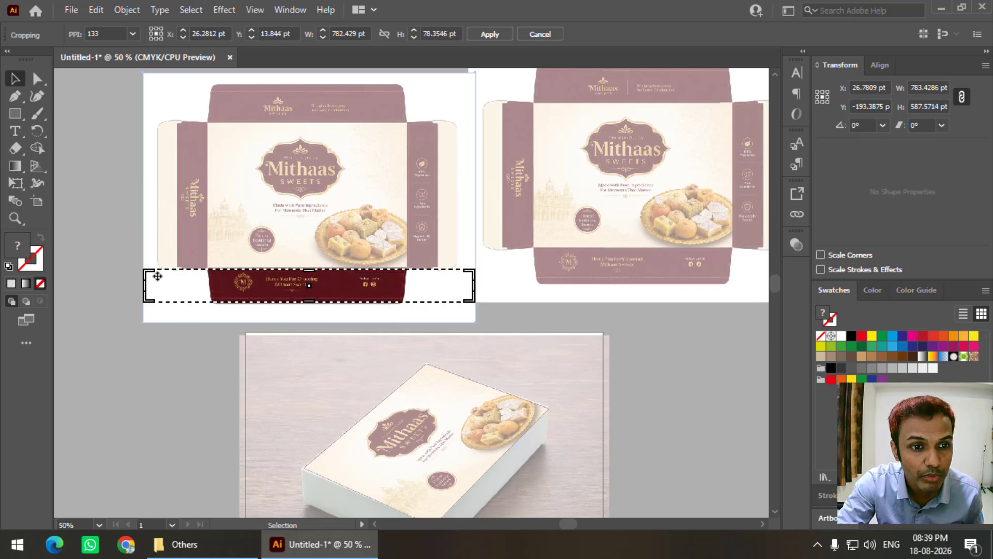
pyautogui.moveTo(146, 293); pyautogui.dragTo(217, 285)
pyautogui.moveTo(471, 286); pyautogui.dragTo(402, 286)
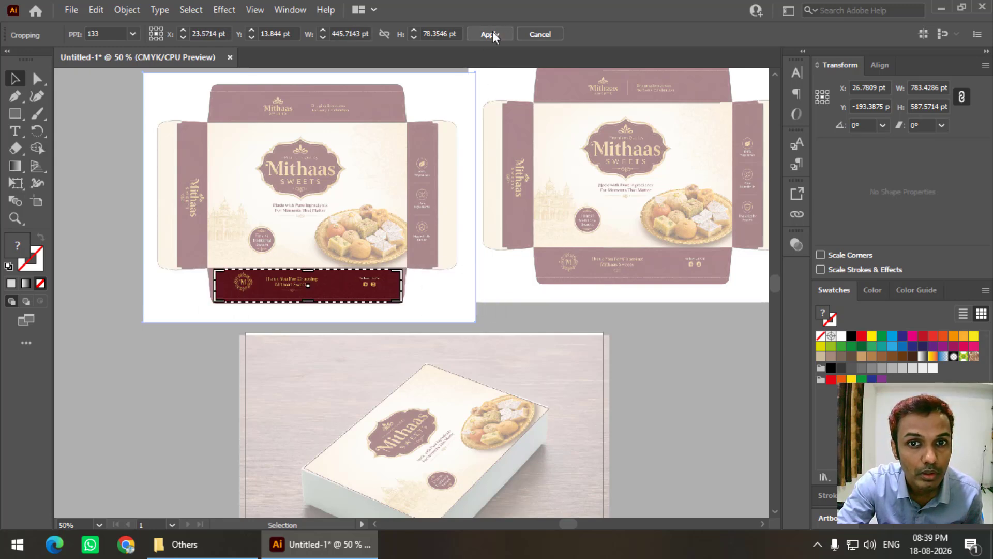
pyautogui.click(493, 34)
# Move the remaining artwork copy fully into view and crop it to its upper maroon Mithaas strip, about 447 × 74 pt
pyautogui.moveTo(575, 203); pyautogui.dragTo(548, 142)
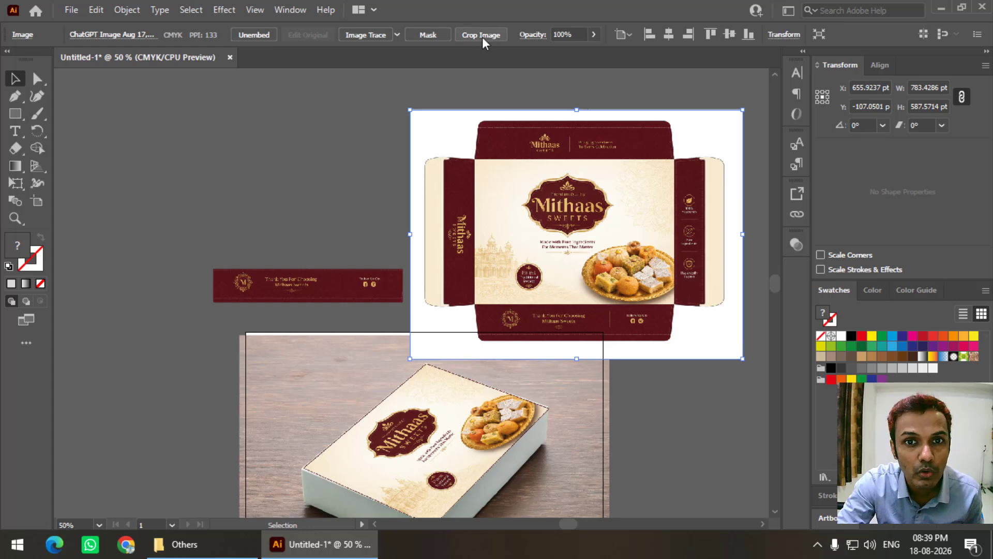
pyautogui.click(482, 35)
pyautogui.moveTo(579, 357); pyautogui.dragTo(576, 128)
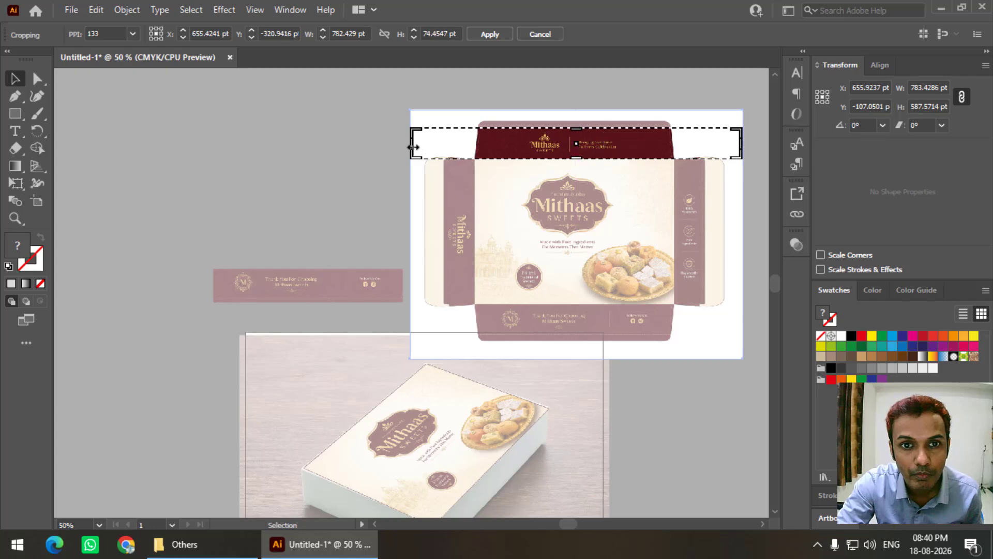
pyautogui.moveTo(414, 147); pyautogui.dragTo(481, 147)
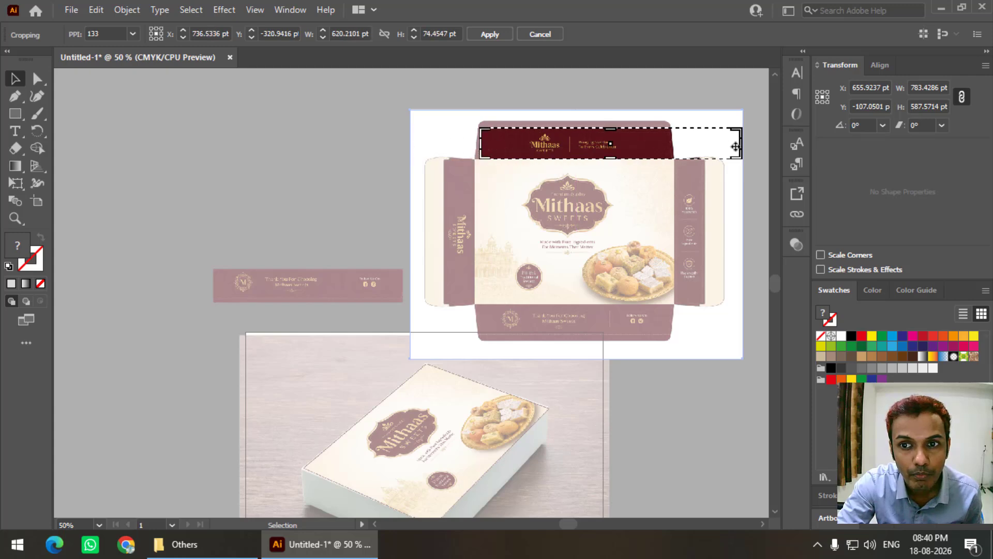
pyautogui.moveTo(734, 147); pyautogui.dragTo(669, 148)
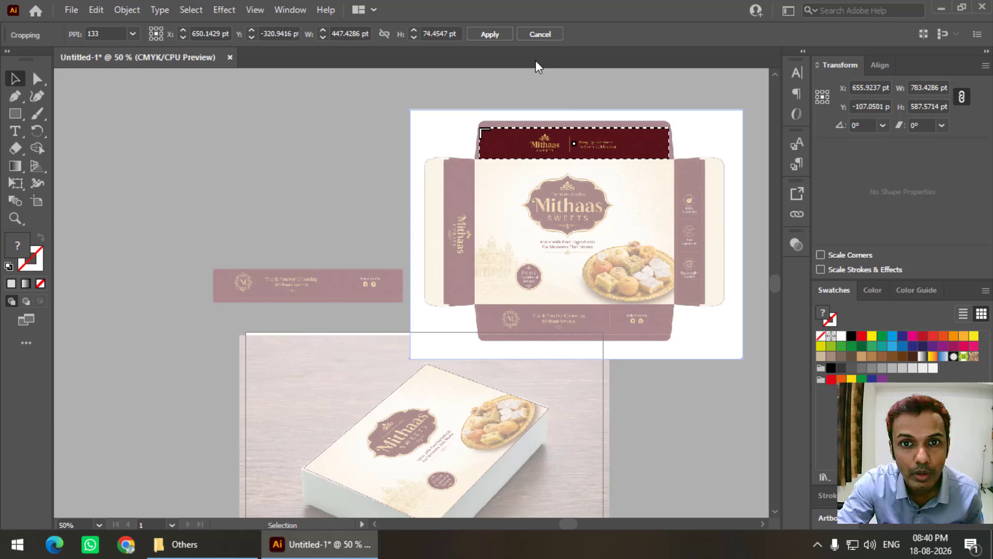
pyautogui.click(489, 34)
# Place the cropped Mithaas strip to the right of the box and the "Thank You For Choosing" strip to its left
pyautogui.scroll(-2, 456, 132)
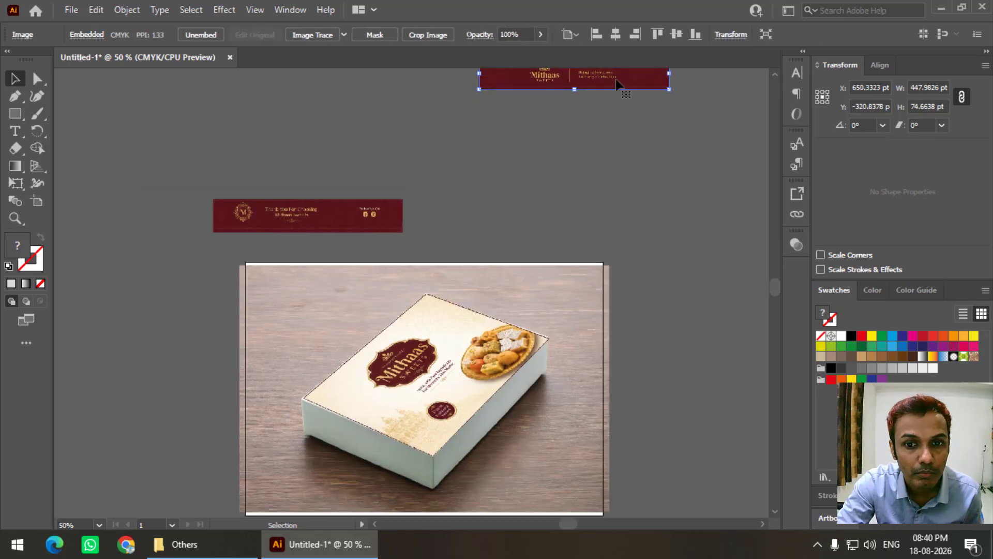
pyautogui.moveTo(616, 83); pyautogui.dragTo(709, 421)
pyautogui.scroll(-3, 548, 373)
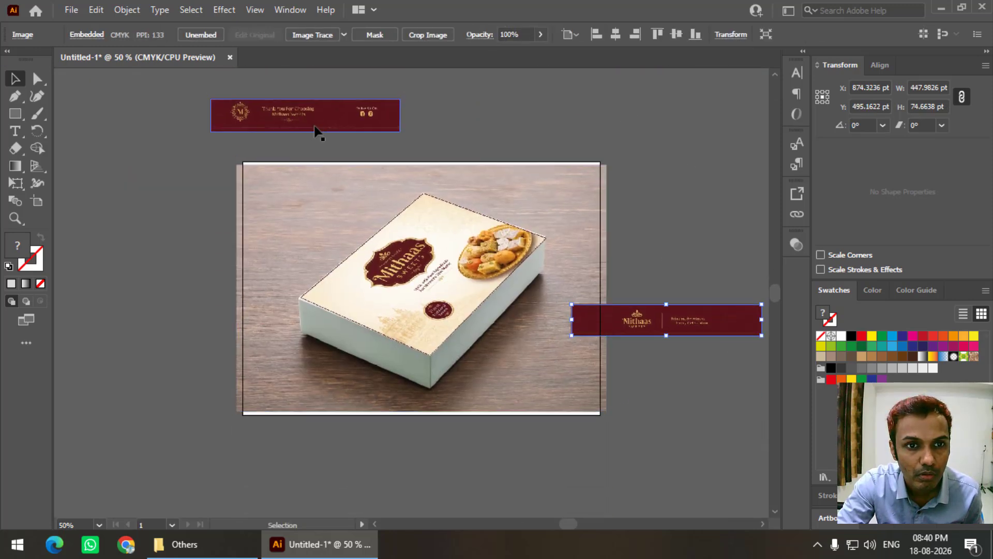
pyautogui.moveTo(314, 126); pyautogui.dragTo(196, 333)
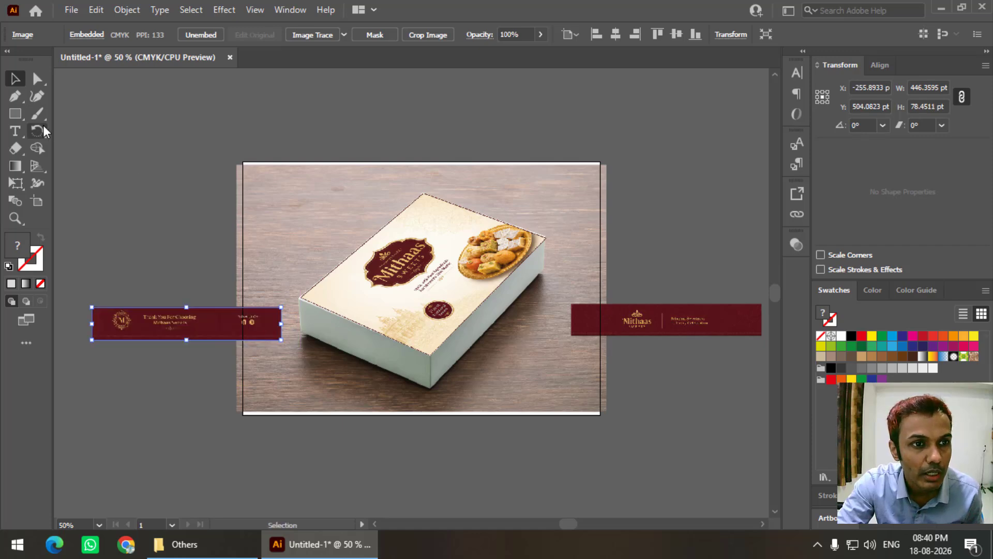
# Draw a light grey rectangle about 417 × 87 pt, move it over the "Thank You For Choosing" strip and envelope-distort the strip with it as top object
pyautogui.click(19, 117)
pyautogui.moveTo(110, 257); pyautogui.dragTo(287, 293)
pyautogui.press('v')
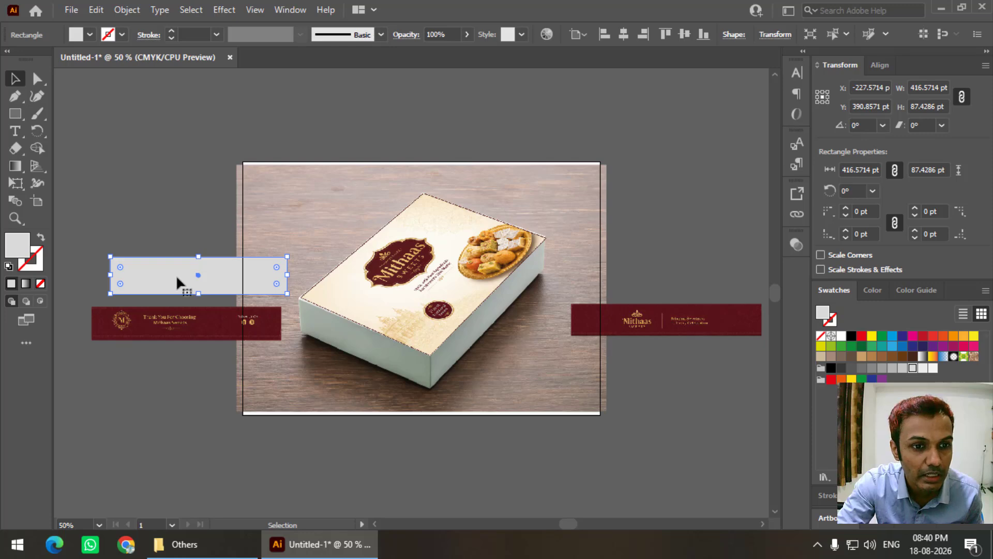
pyautogui.moveTo(176, 275); pyautogui.dragTo(154, 243)
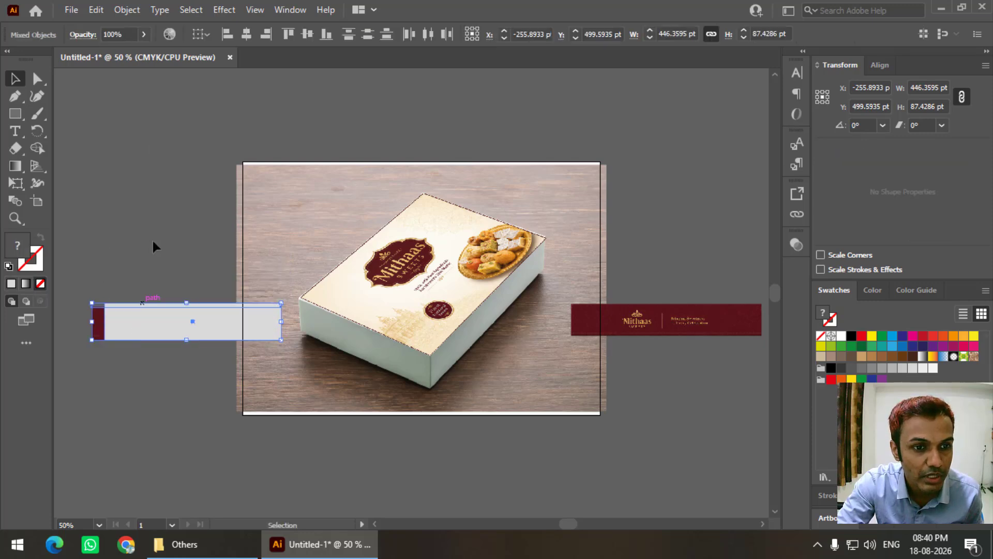
pyautogui.click(126, 9)
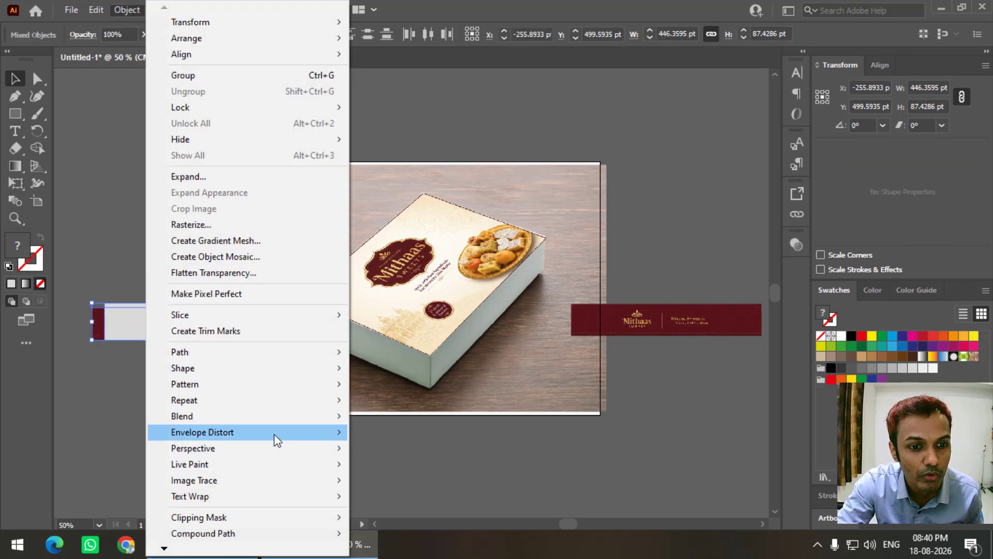
pyautogui.moveTo(274, 433)
pyautogui.click(459, 463)
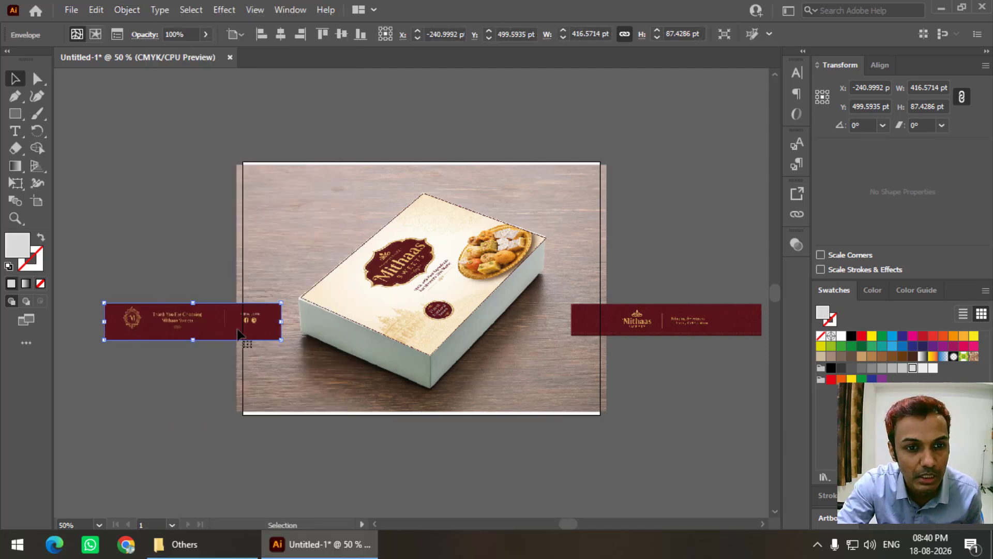
# Move the enveloped "Thank You For Choosing" strip toward the box and Free Distort its four corners onto the box's front-left side face
pyautogui.moveTo(254, 326); pyautogui.dragTo(312, 378)
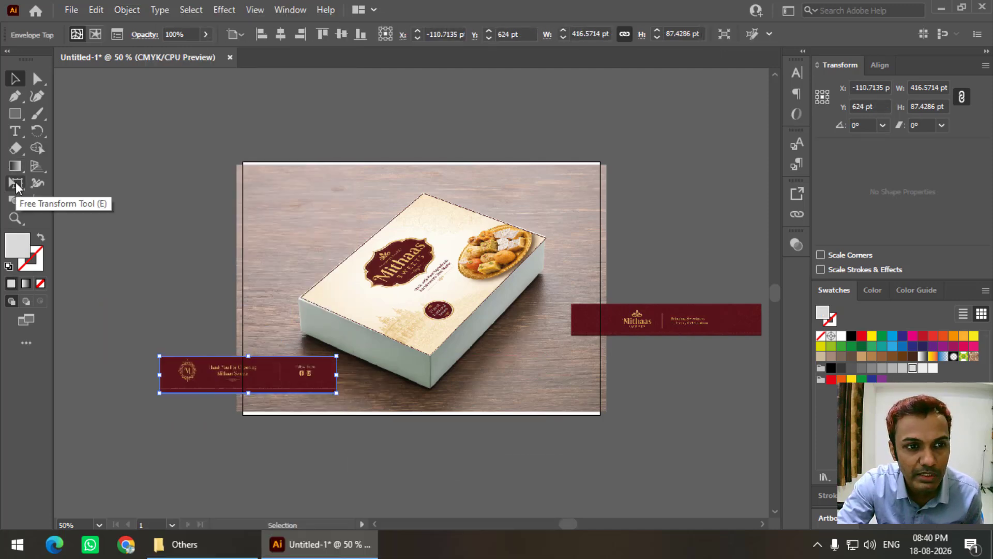
pyautogui.click(16, 184)
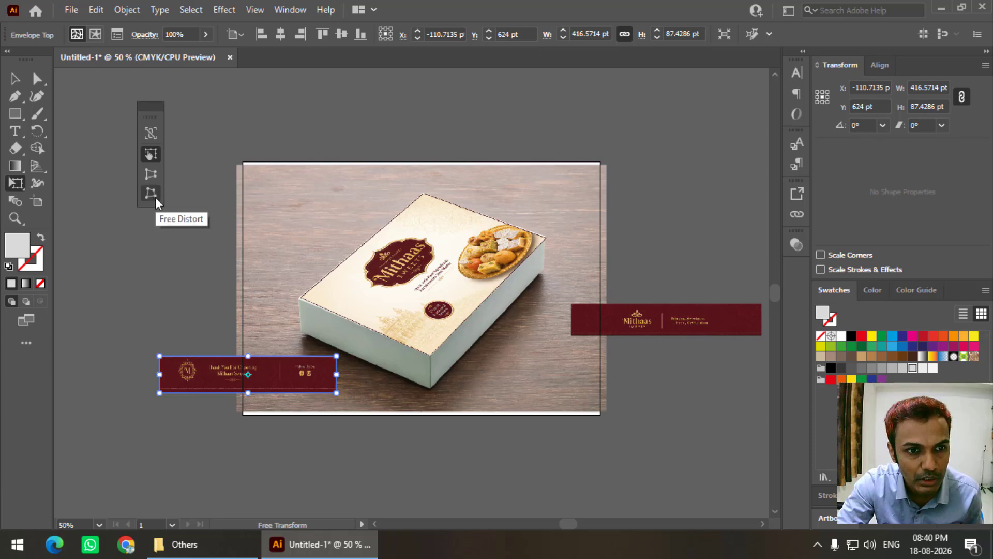
pyautogui.click(156, 197)
pyautogui.moveTo(342, 357); pyautogui.dragTo(435, 355)
pyautogui.moveTo(159, 356); pyautogui.dragTo(300, 297)
pyautogui.moveTo(337, 393); pyautogui.dragTo(429, 388)
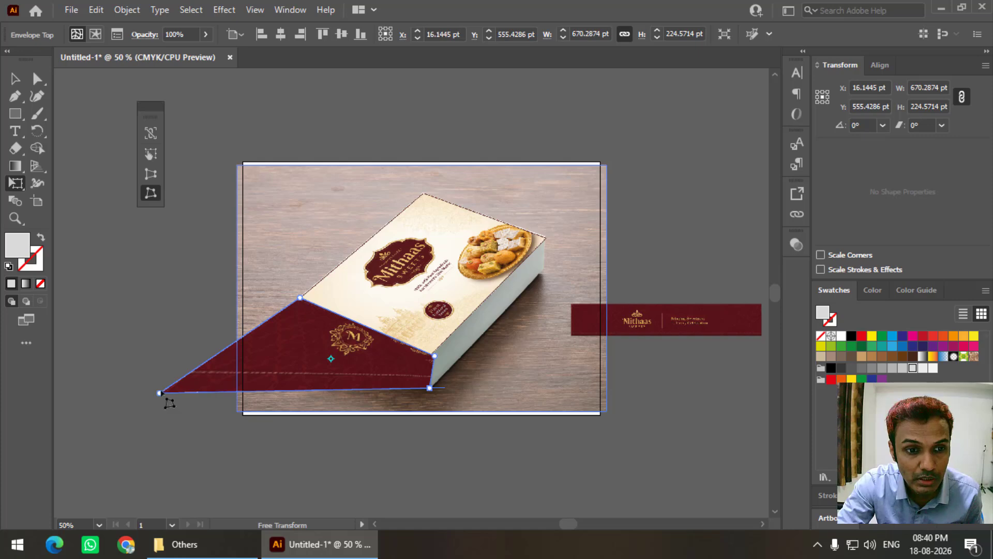
pyautogui.moveTo(160, 393); pyautogui.dragTo(300, 332)
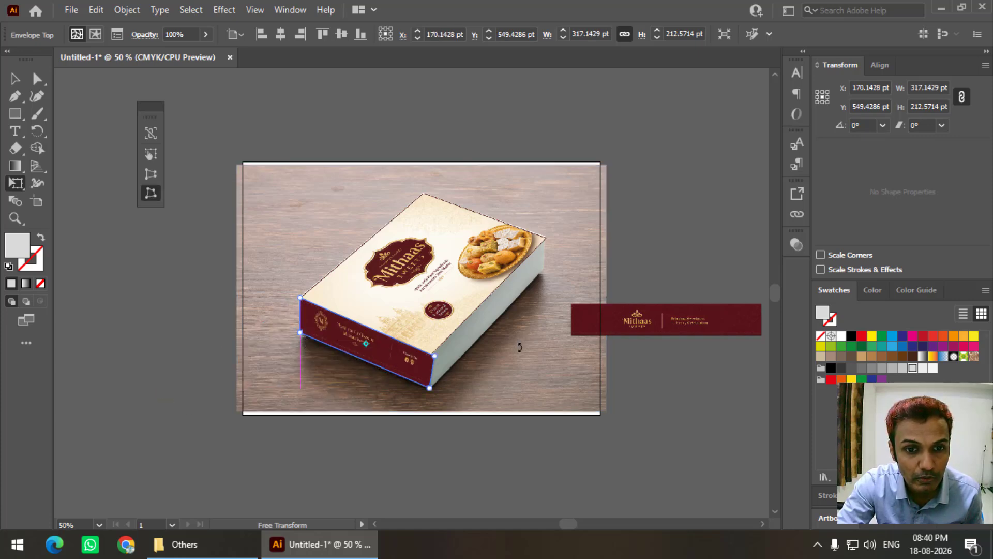
# Move the cropped Mithaas strip closer to the box's blank right side face and deselect it
pyautogui.hscroll(3, 468, 380)
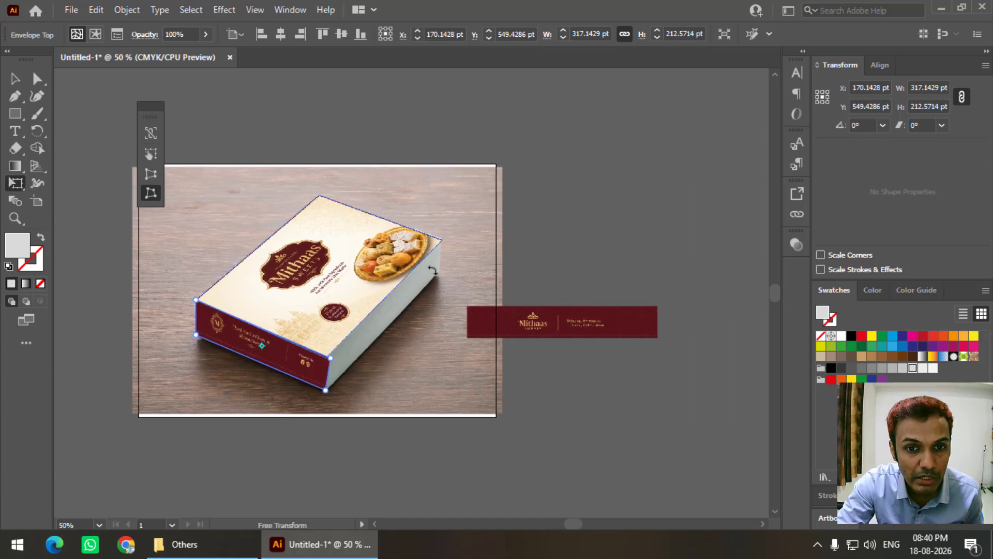
pyautogui.click(7, 80)
pyautogui.moveTo(532, 332); pyautogui.dragTo(491, 355)
pyautogui.click(575, 255)
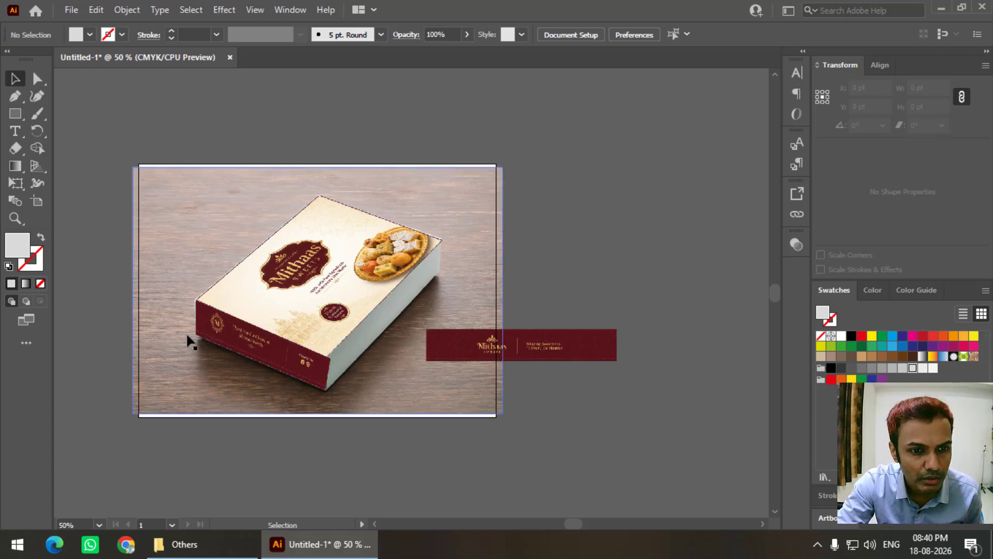
# Refine the "Thank You For Choosing" side panel with Free Distort, adjusting its two left corners and upper right corner to the box edges
pyautogui.click(274, 346)
pyautogui.click(16, 183)
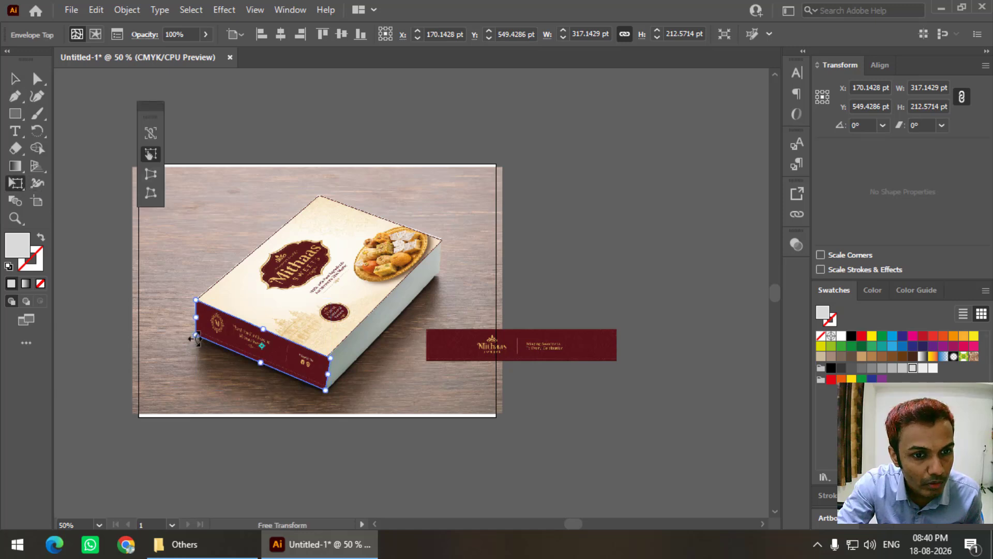
pyautogui.click(151, 195)
pyautogui.moveTo(196, 336)
pyautogui.mouseDown()
pyautogui.moveTo(198, 357)
pyautogui.moveTo(195, 334)
pyautogui.mouseUp()
pyautogui.hotkey('ctrl', '=')
pyautogui.hotkey('ctrl', '=')
pyautogui.hotkey('ctrl', '=')
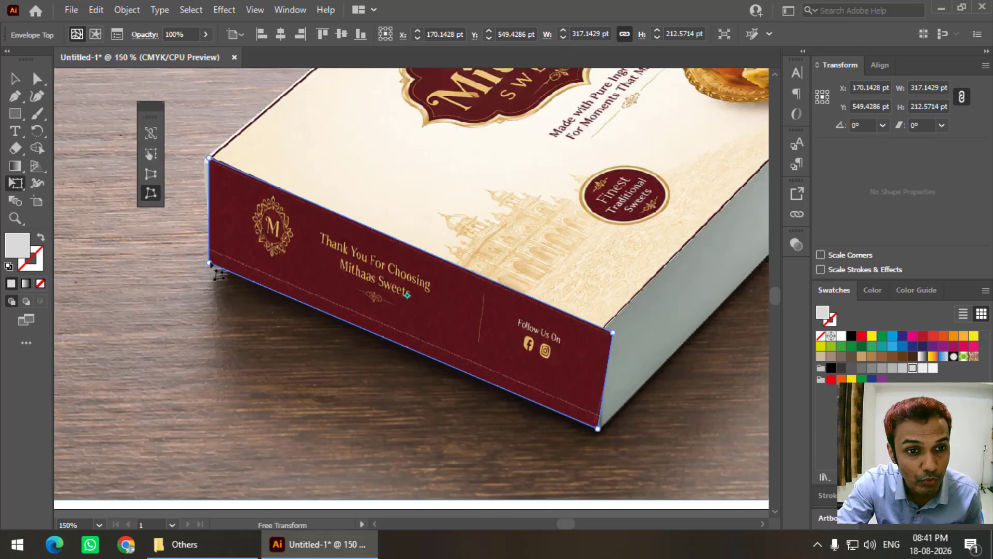
pyautogui.moveTo(212, 265)
pyautogui.mouseDown()
pyautogui.moveTo(229, 262)
pyautogui.moveTo(214, 258)
pyautogui.mouseUp()
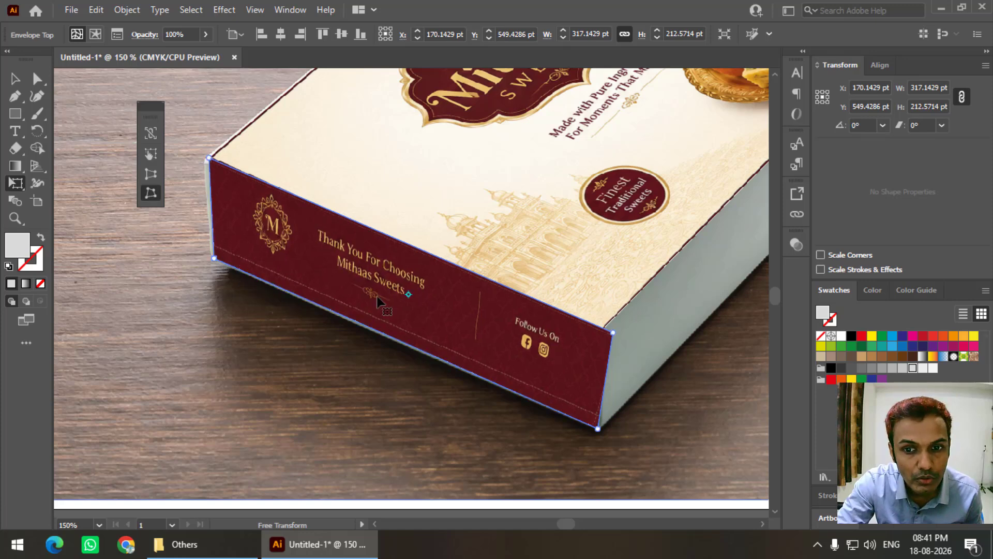
pyautogui.moveTo(613, 333); pyautogui.dragTo(604, 328)
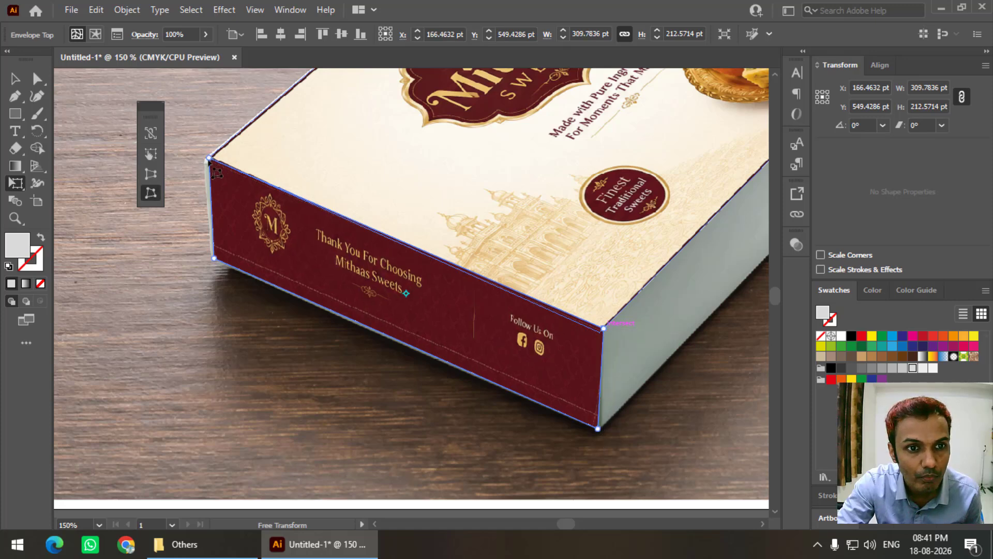
pyautogui.moveTo(209, 159); pyautogui.dragTo(205, 164)
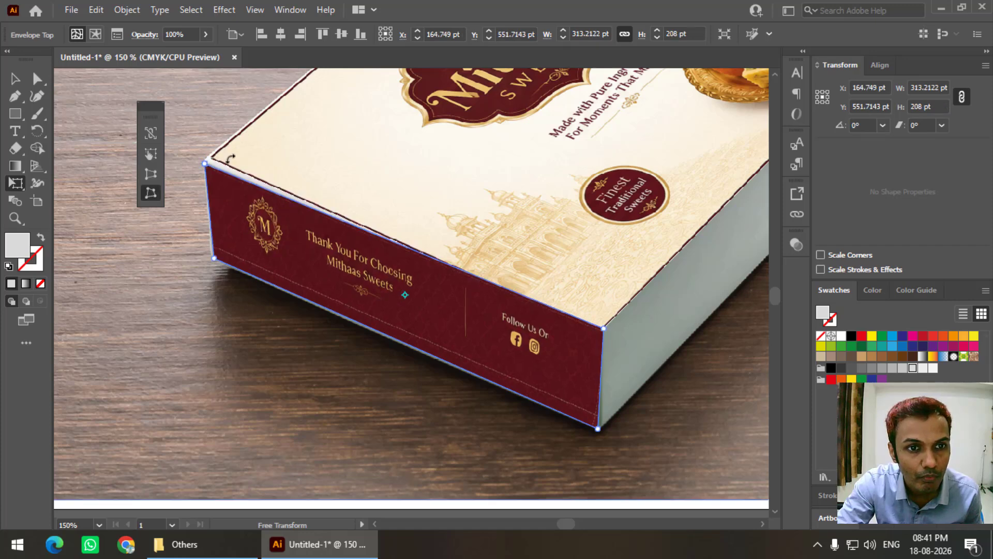
# Free Distort the top panel's left corner to meet the upper left corner of the maroon side panel
pyautogui.press('v')
pyautogui.click(347, 147)
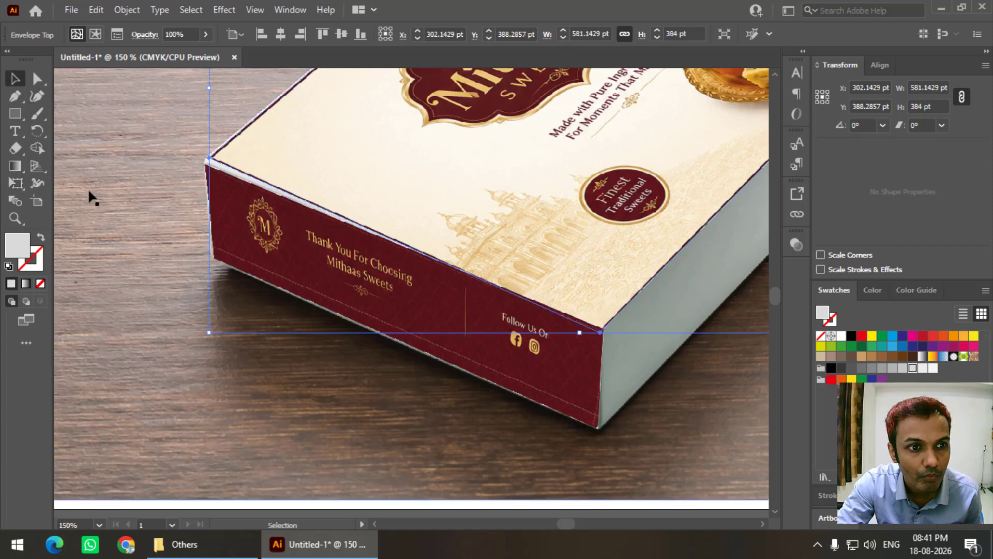
pyautogui.click(23, 184)
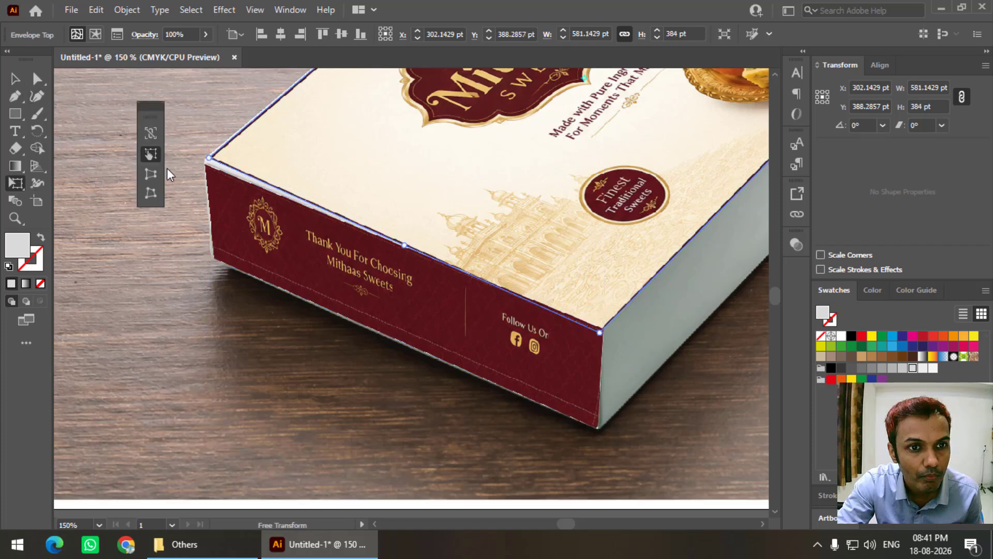
pyautogui.click(154, 192)
pyautogui.moveTo(208, 161); pyautogui.dragTo(206, 163)
pyautogui.click(16, 80)
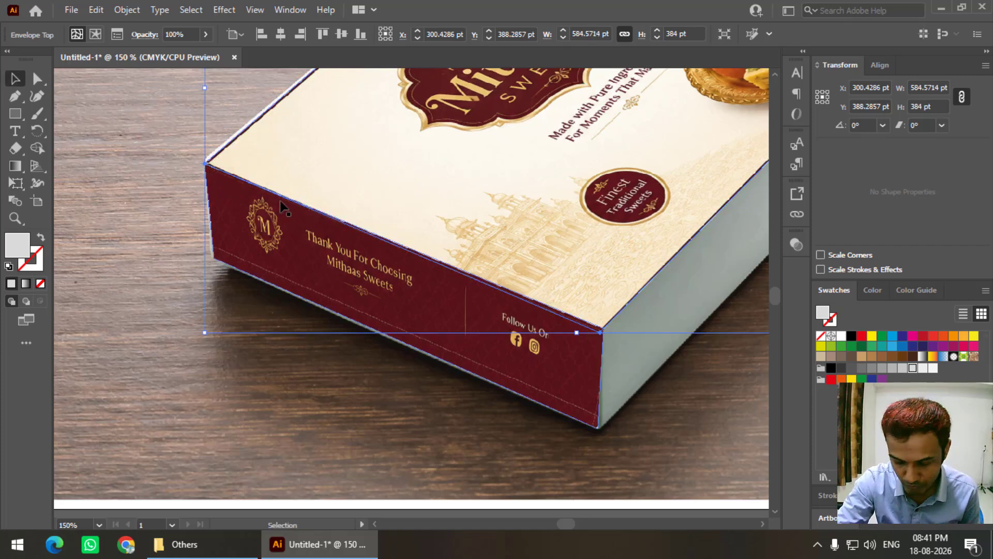
# Move the Mithaas strip beneath the box's blank side and draw a light grey rectangle about 447 × 82 pt partly over it
pyautogui.hotkey('ctrl', '-')
pyautogui.hotkey('ctrl', '-')
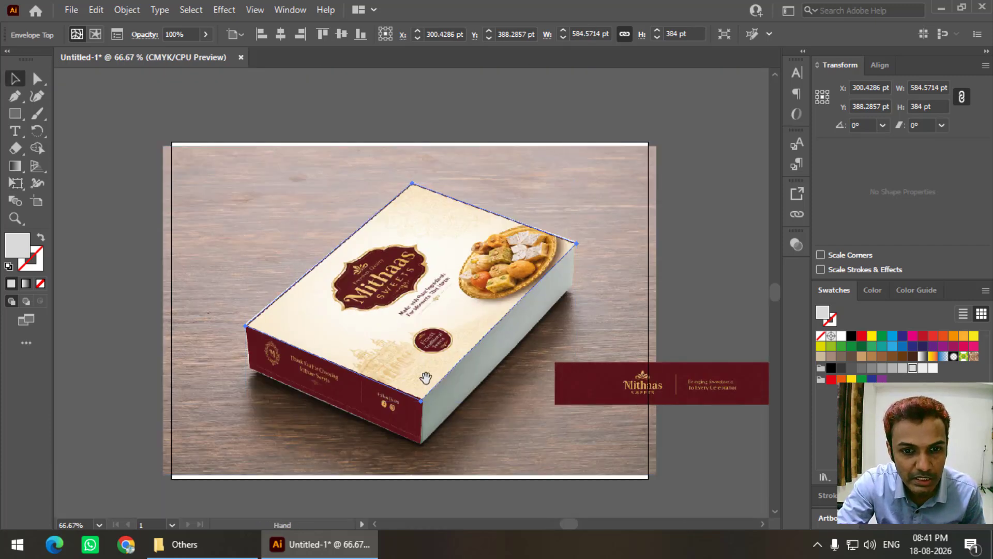
pyautogui.moveTo(426, 378); pyautogui.dragTo(370, 272)
pyautogui.moveTo(622, 276); pyautogui.dragTo(550, 335)
pyautogui.click(17, 118)
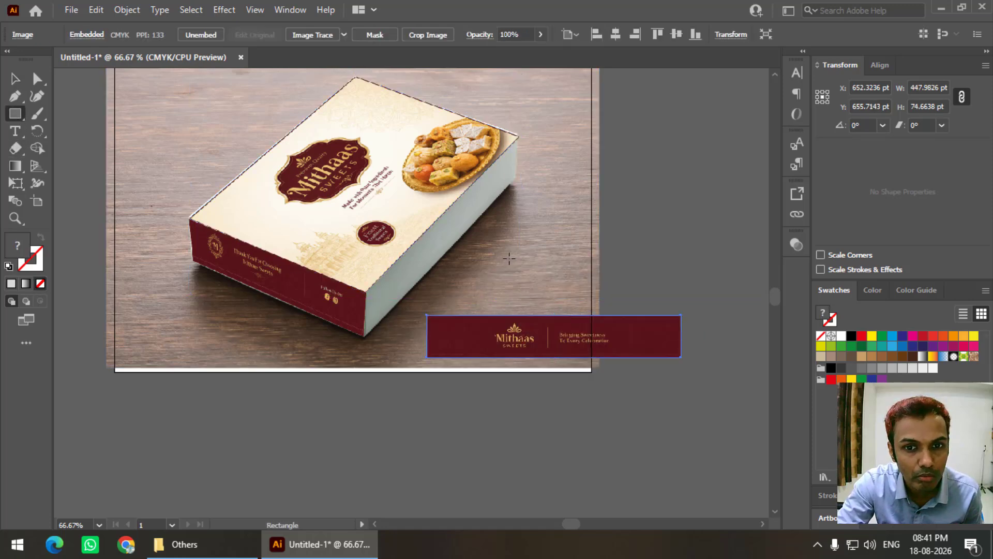
pyautogui.moveTo(448, 278); pyautogui.dragTo(701, 323)
pyautogui.click(15, 78)
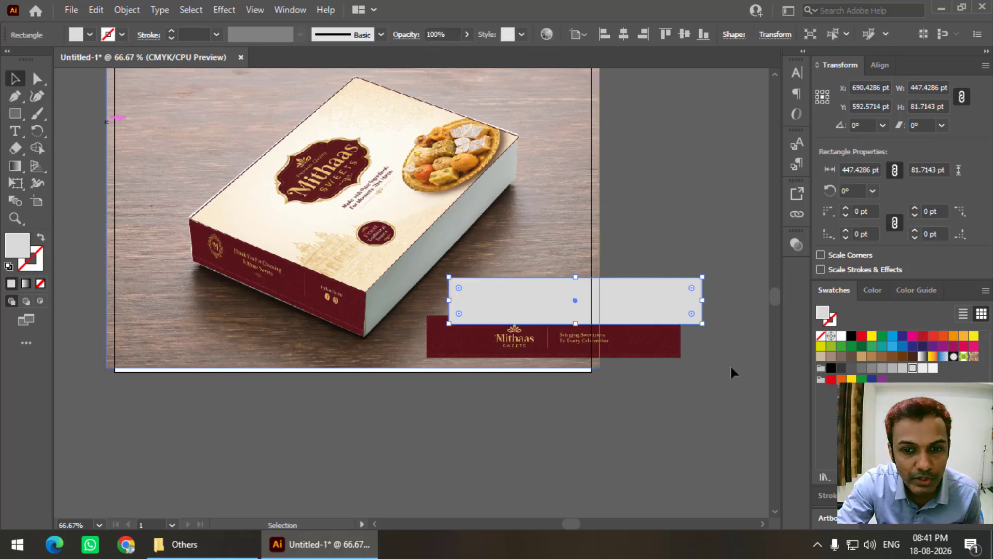
# Select the grey rectangle together with the Mithaas strip and envelope-distort the strip using the rectangle as top object
pyautogui.moveTo(716, 369); pyautogui.dragTo(652, 296)
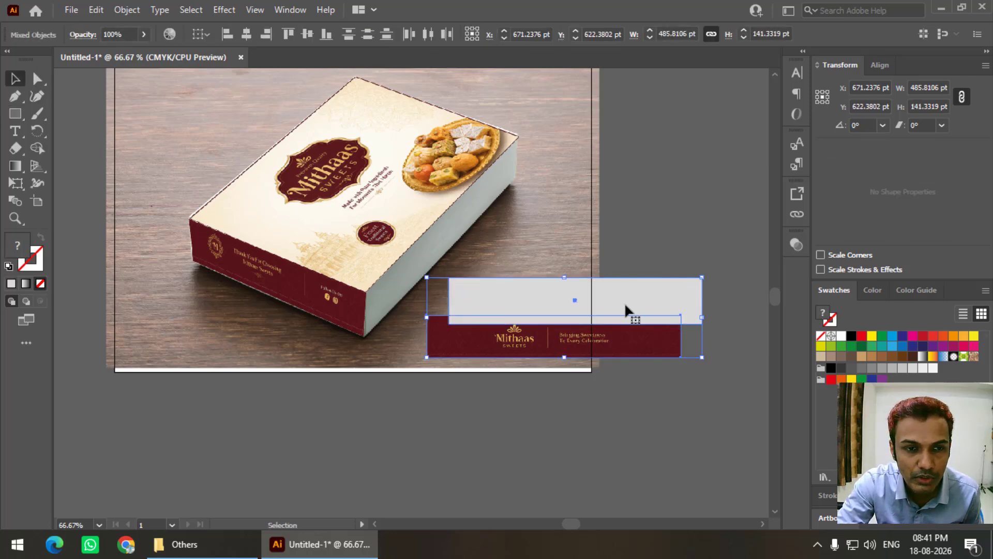
pyautogui.click(127, 10)
pyautogui.moveTo(278, 436)
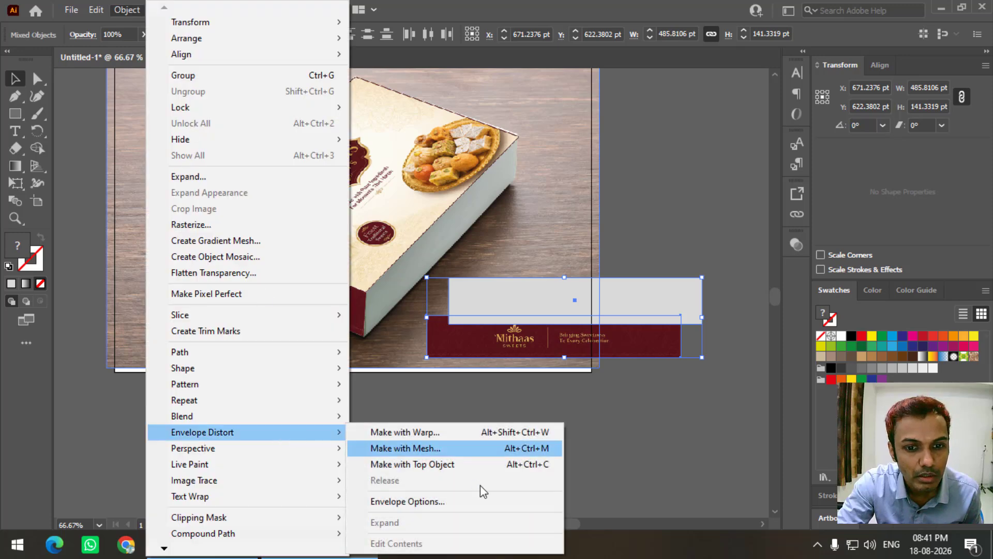
pyautogui.click(474, 465)
# Move the Mithaas strip closer and Free Distort its four corners onto the corners of the box's blank side face
pyautogui.moveTo(530, 309); pyautogui.dragTo(490, 333)
pyautogui.click(15, 183)
pyautogui.click(147, 195)
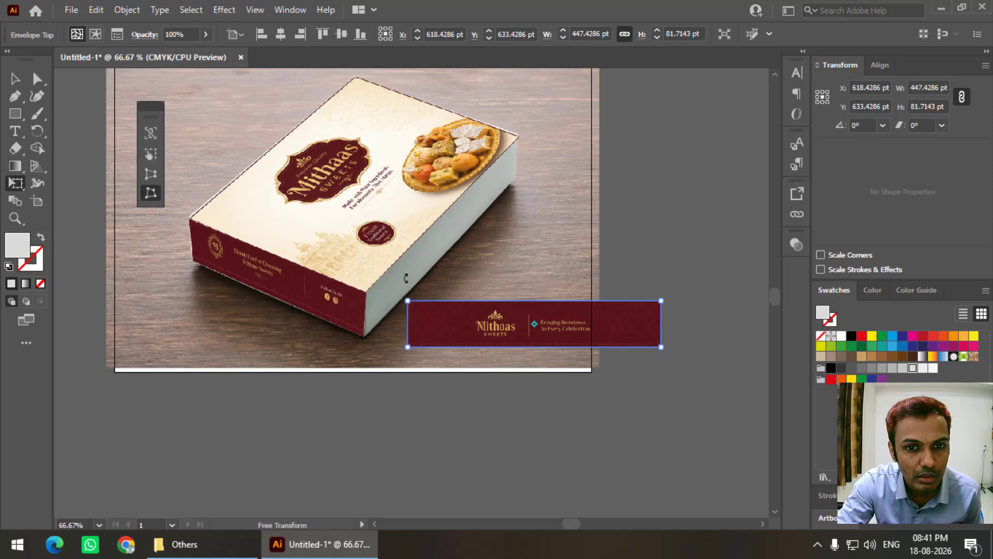
pyautogui.moveTo(408, 301); pyautogui.dragTo(364, 294)
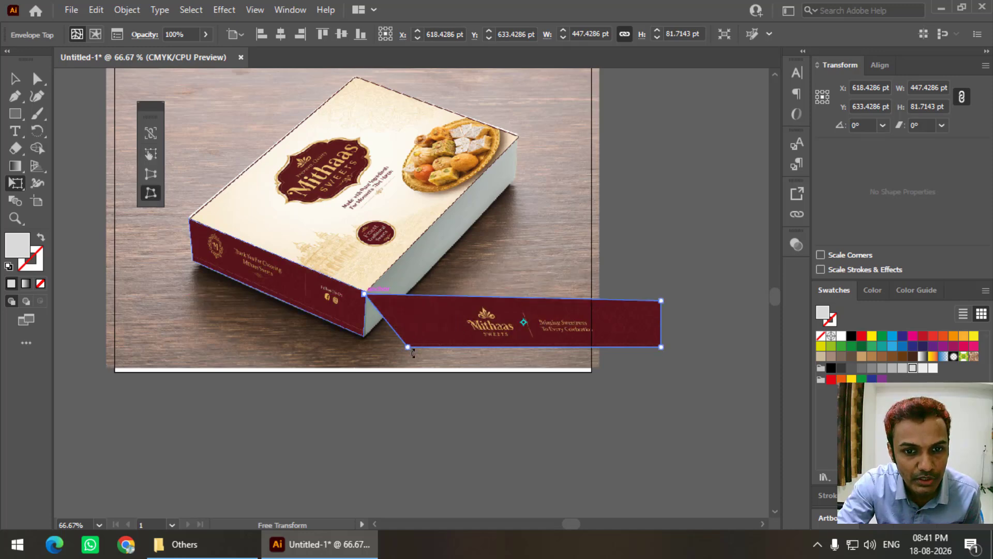
pyautogui.moveTo(407, 346); pyautogui.dragTo(363, 337)
pyautogui.moveTo(661, 301); pyautogui.dragTo(520, 136)
pyautogui.moveTo(661, 348); pyautogui.dragTo(515, 182)
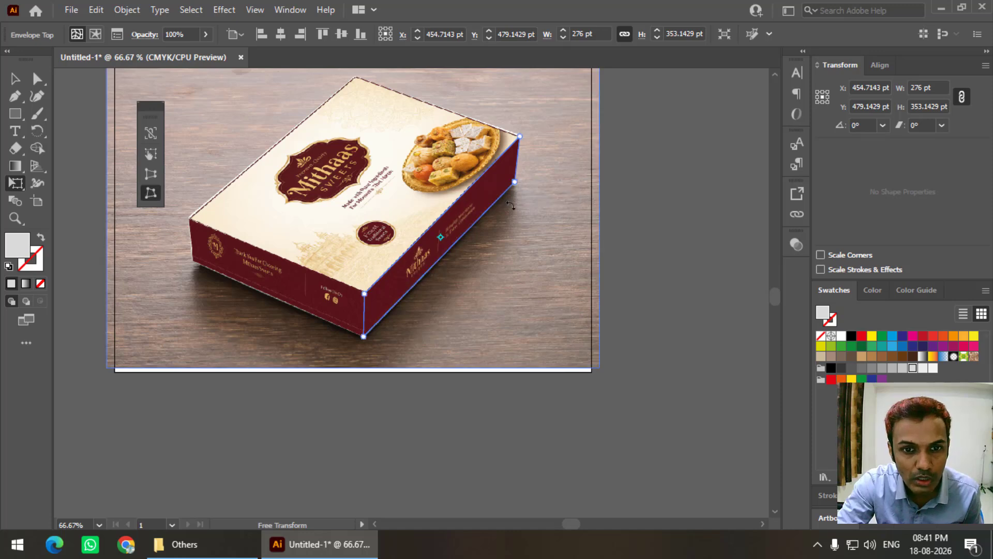
pyautogui.click(15, 79)
pyautogui.click(321, 423)
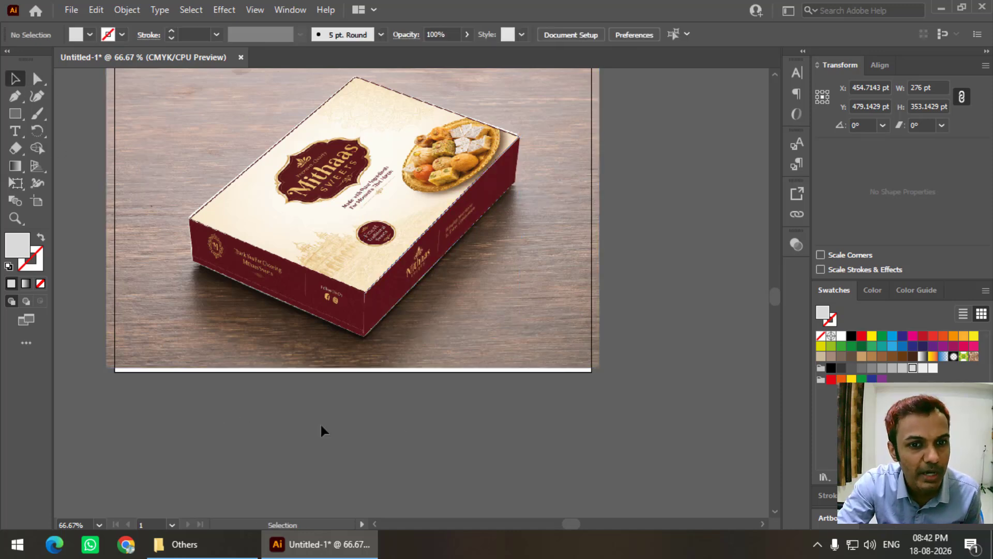
# Select the top panel and both side panels and set their blending mode to Multiply after trying Darken
pyautogui.moveTo(321, 347); pyautogui.dragTo(400, 410)
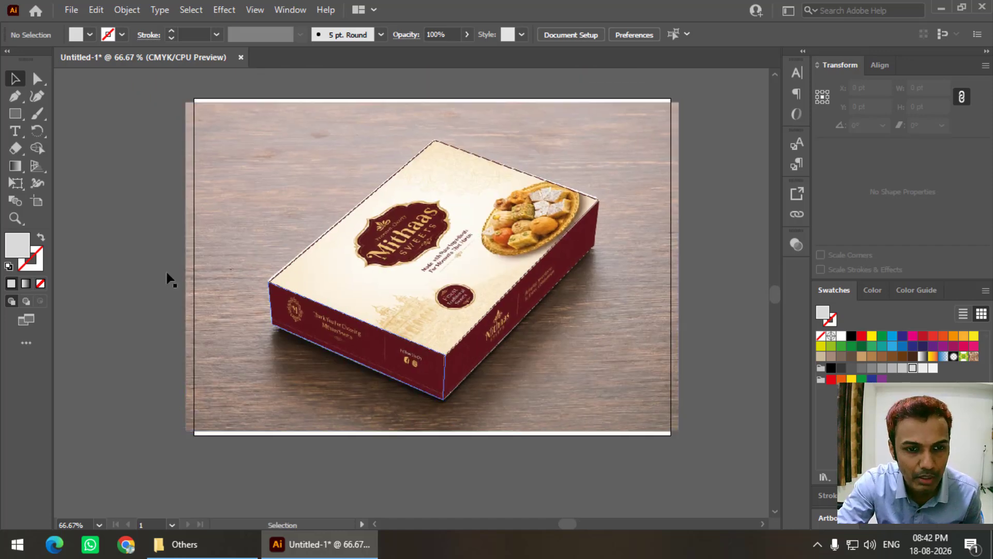
pyautogui.click(483, 350)
pyautogui.keyDown('shift'); pyautogui.click(487, 353); pyautogui.keyUp('shift')
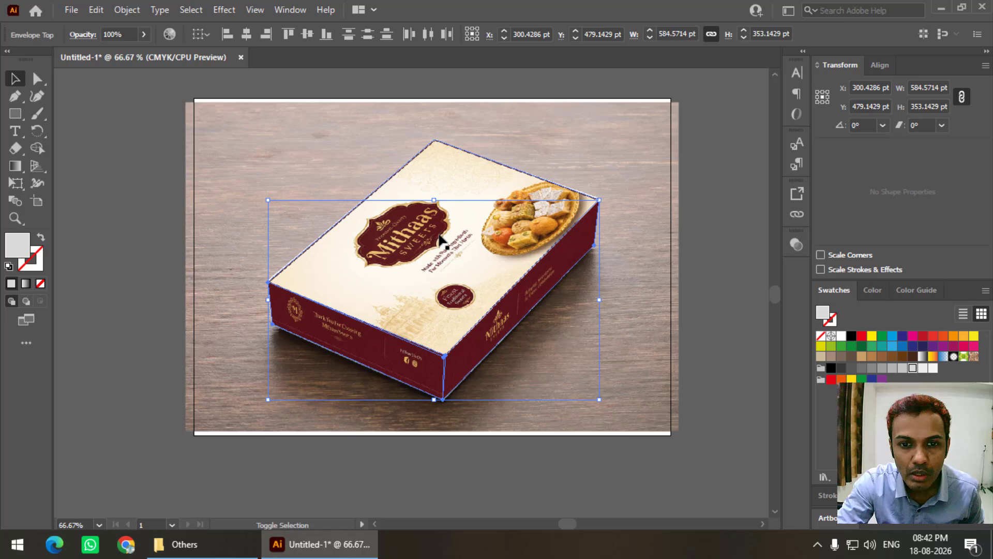
pyautogui.keyDown('shift'); pyautogui.click(448, 178); pyautogui.keyUp('shift')
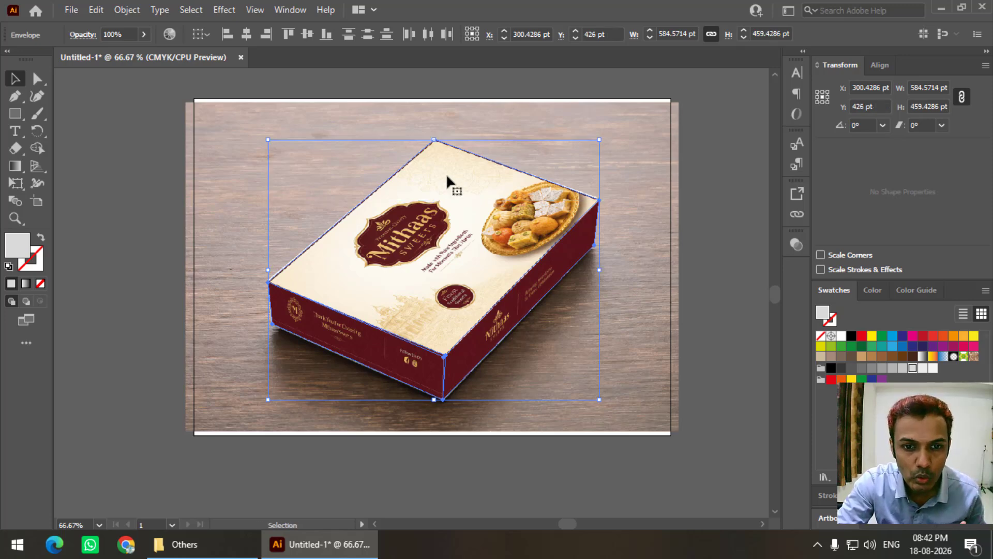
pyautogui.click(290, 10)
pyautogui.moveTo(332, 538)
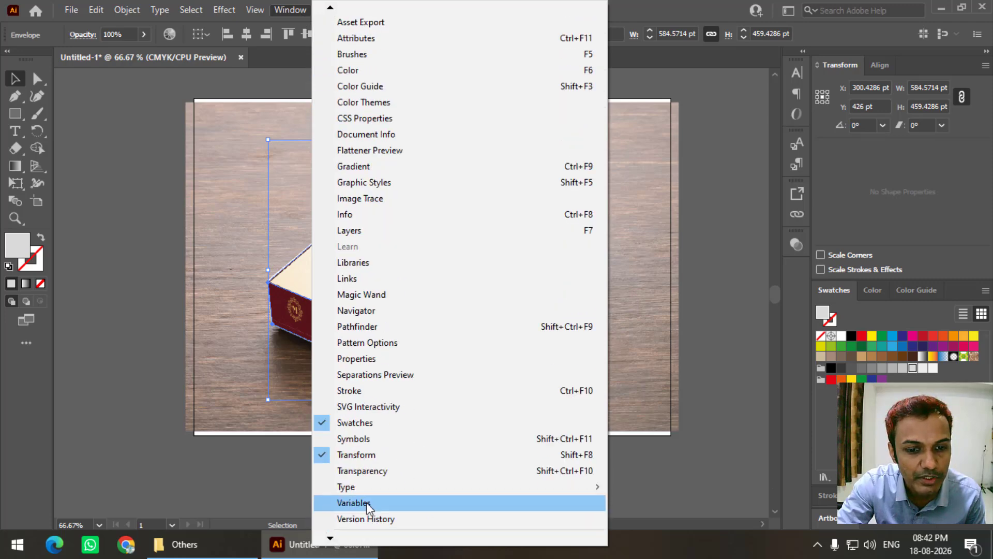
pyautogui.click(377, 472)
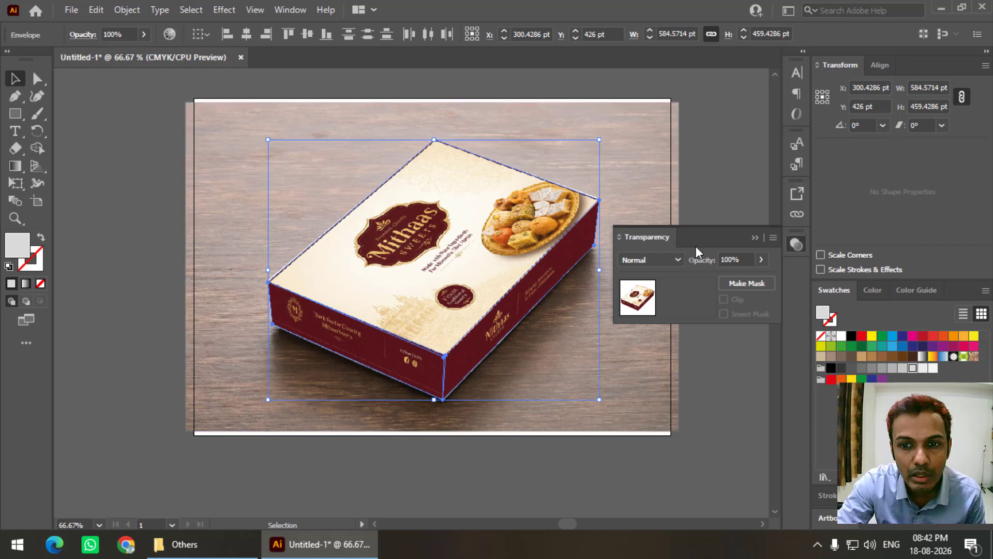
pyautogui.click(674, 261)
pyautogui.click(670, 293)
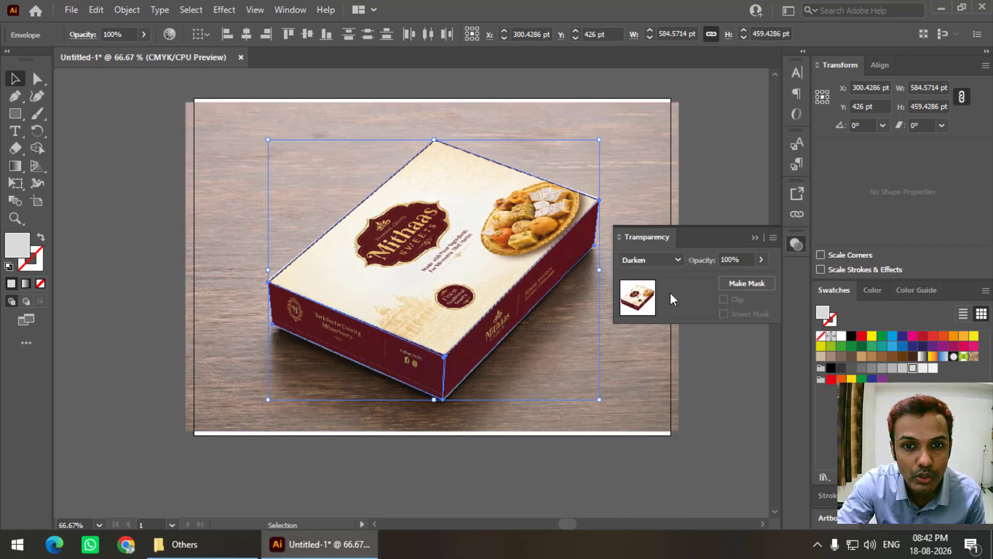
pyautogui.click(674, 259)
pyautogui.click(667, 296)
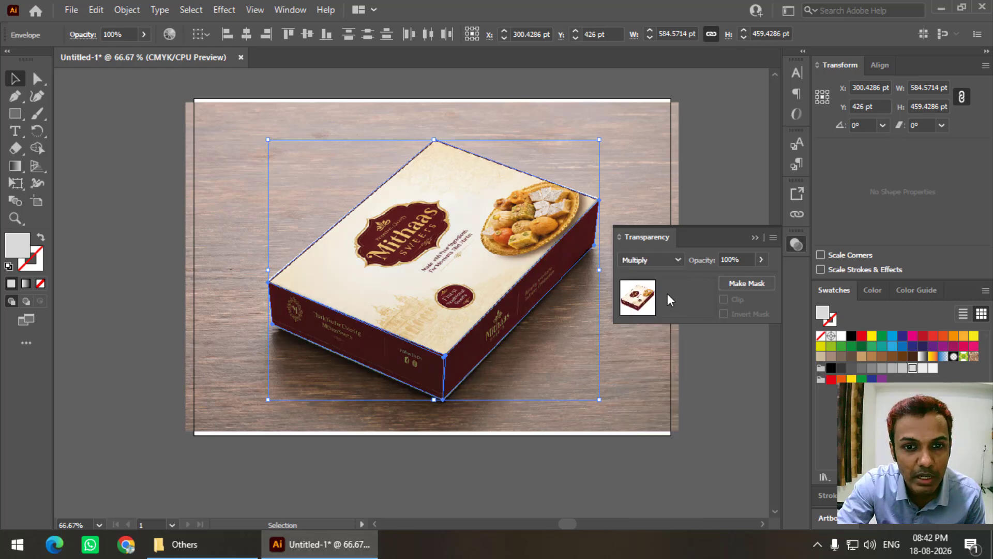
# Compare Darken with Multiply as the blending mode of the three panels, finish on Multiply and deselect them
pyautogui.click(679, 261)
pyautogui.click(666, 312)
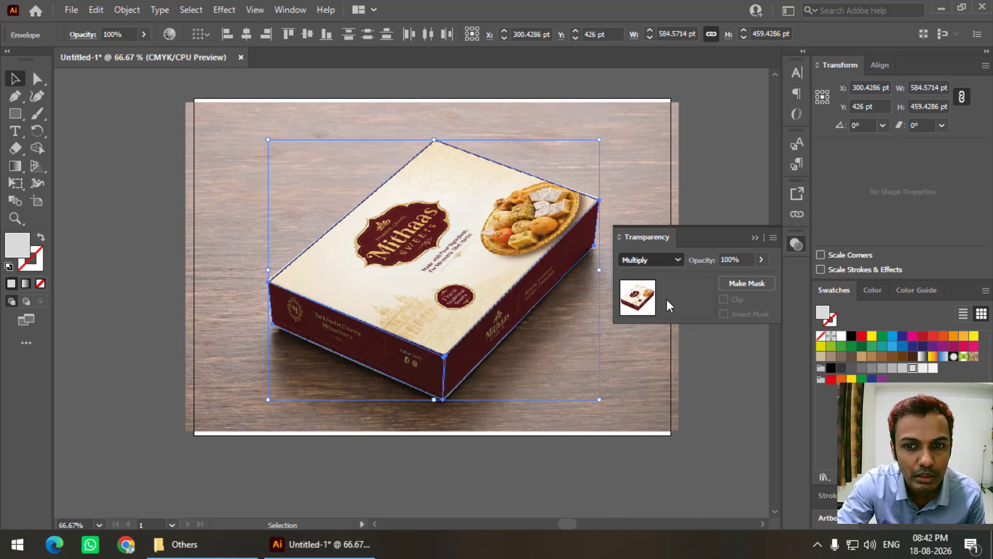
pyautogui.click(665, 262)
pyautogui.click(661, 297)
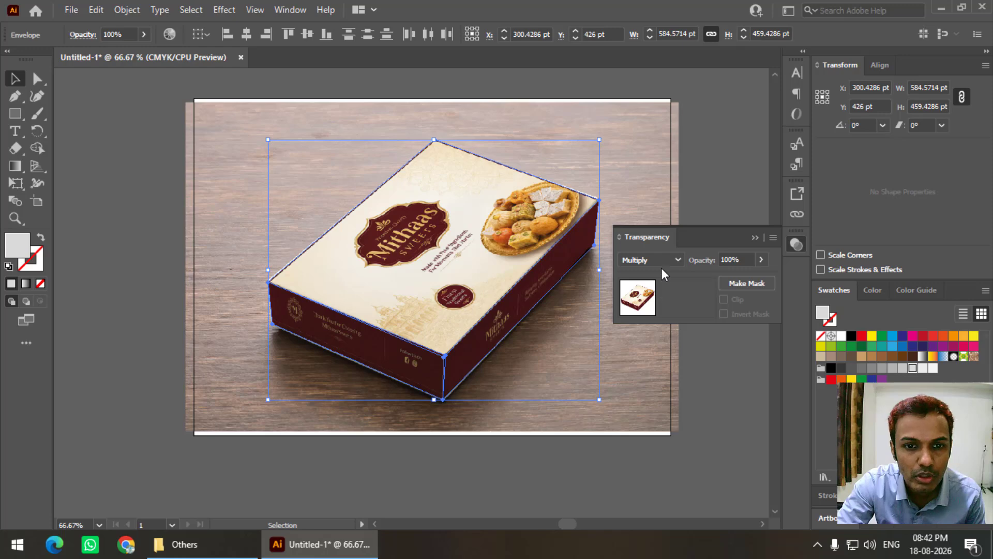
pyautogui.click(661, 263)
pyautogui.click(659, 281)
pyautogui.click(660, 262)
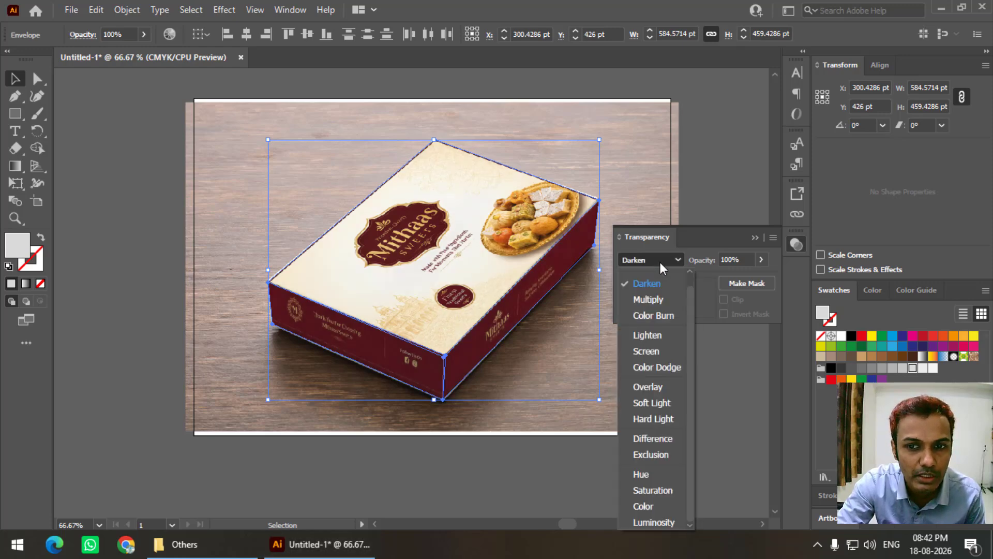
pyautogui.click(659, 299)
pyautogui.click(707, 171)
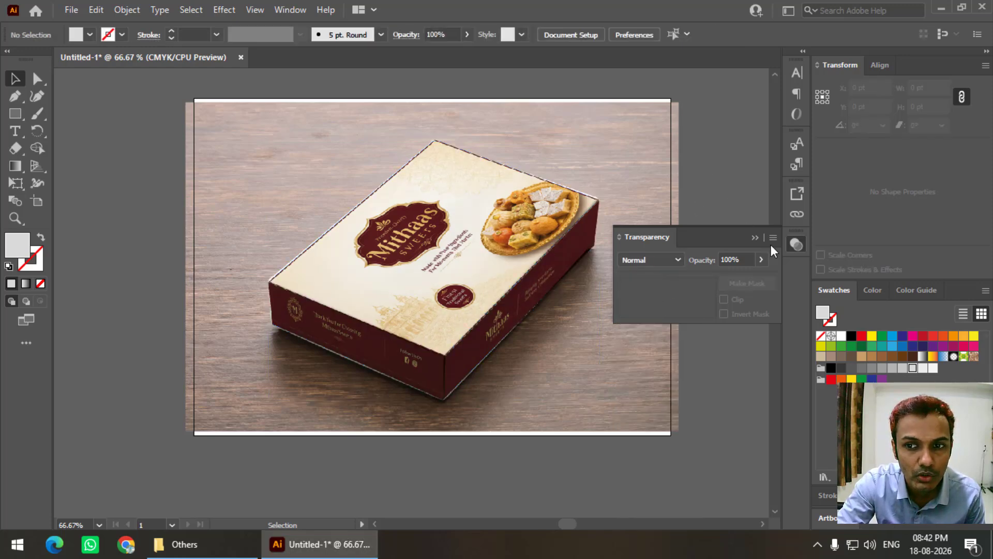
pyautogui.click(795, 244)
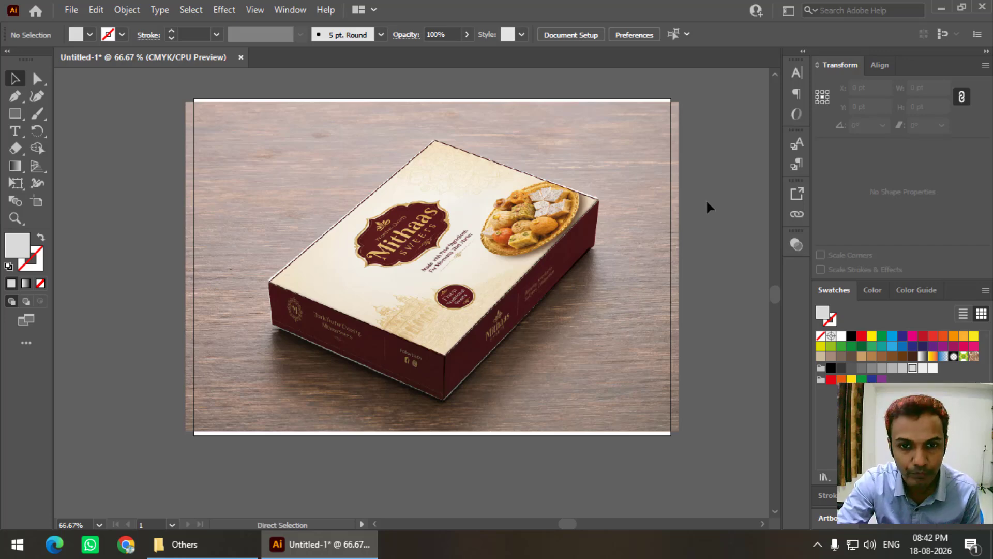
# View the mockup at 100% and select the background box photo with its transparency settings displayed
pyautogui.hotkey('ctrl', '1')
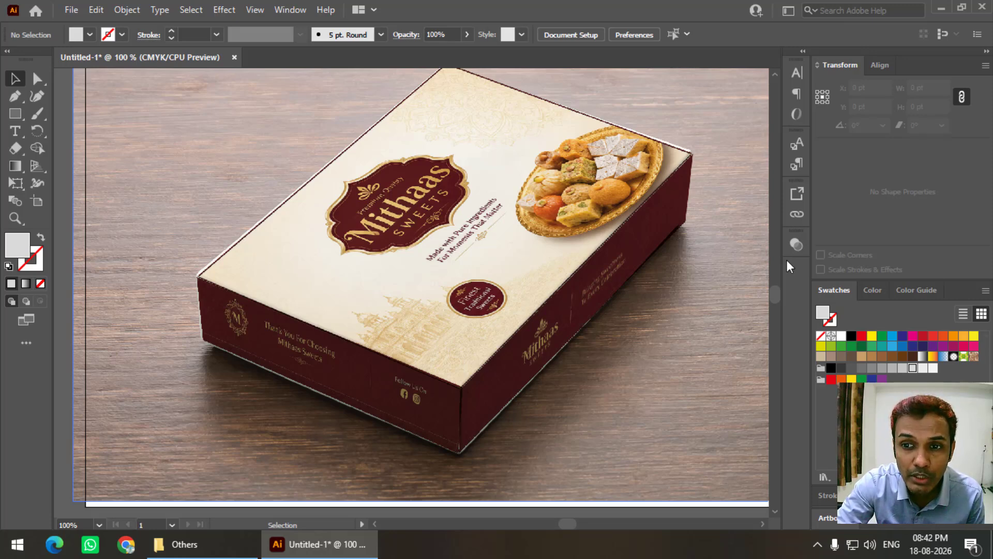
pyautogui.click(797, 245)
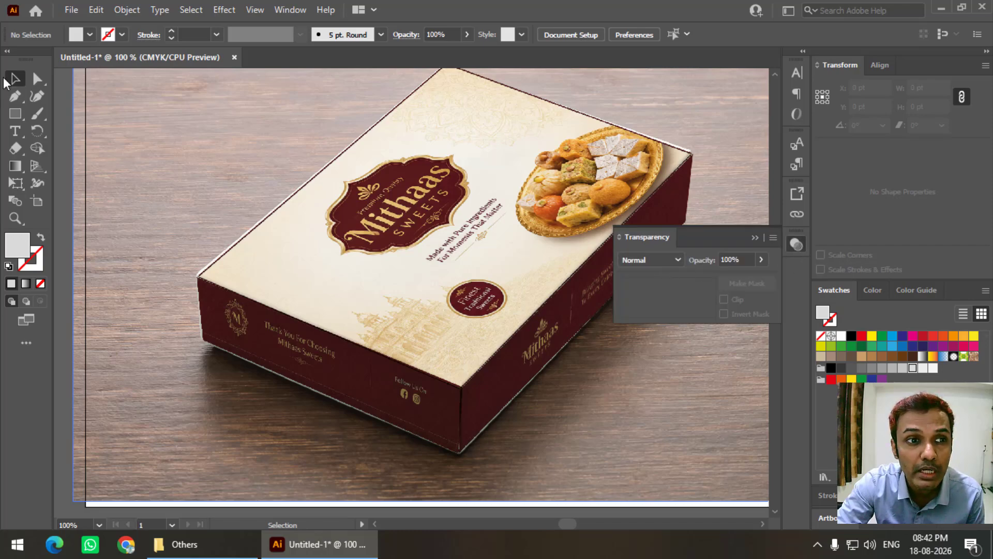
pyautogui.click(182, 136)
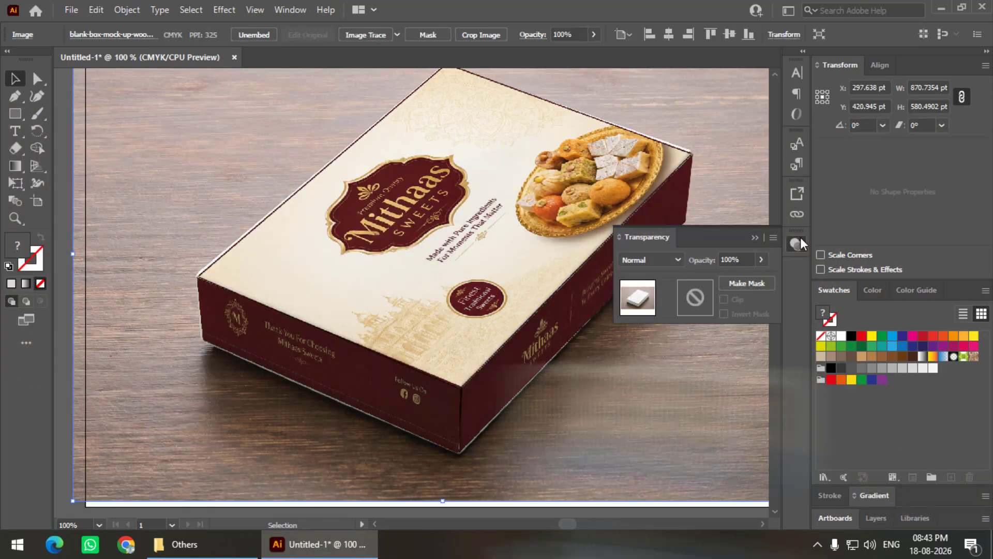